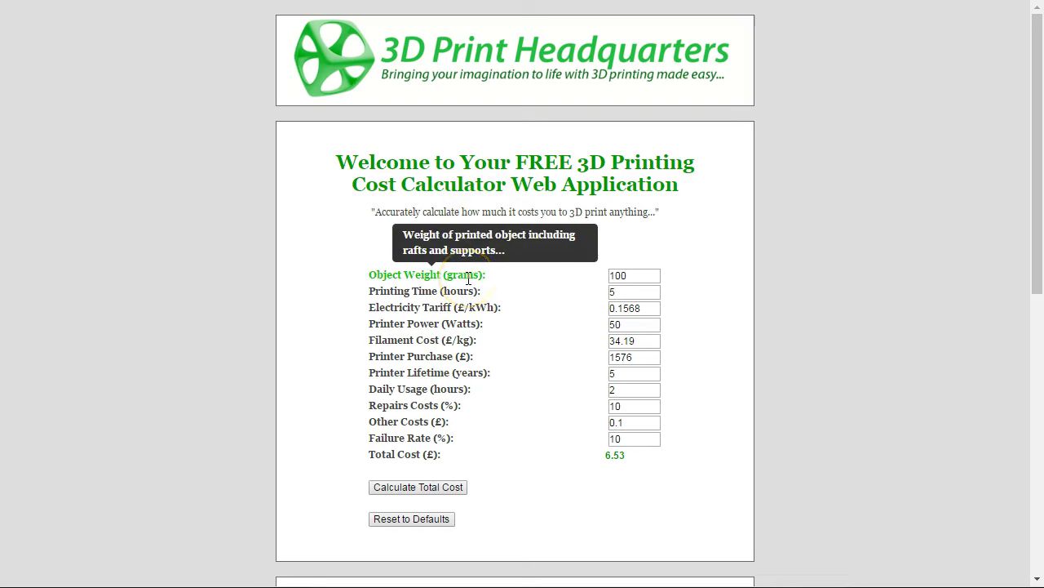
Step: Examine the descriptions of the calculator's input fields, from object weight down to failure rate
{"action": "mouse_move", "coordinate": [462, 289]}
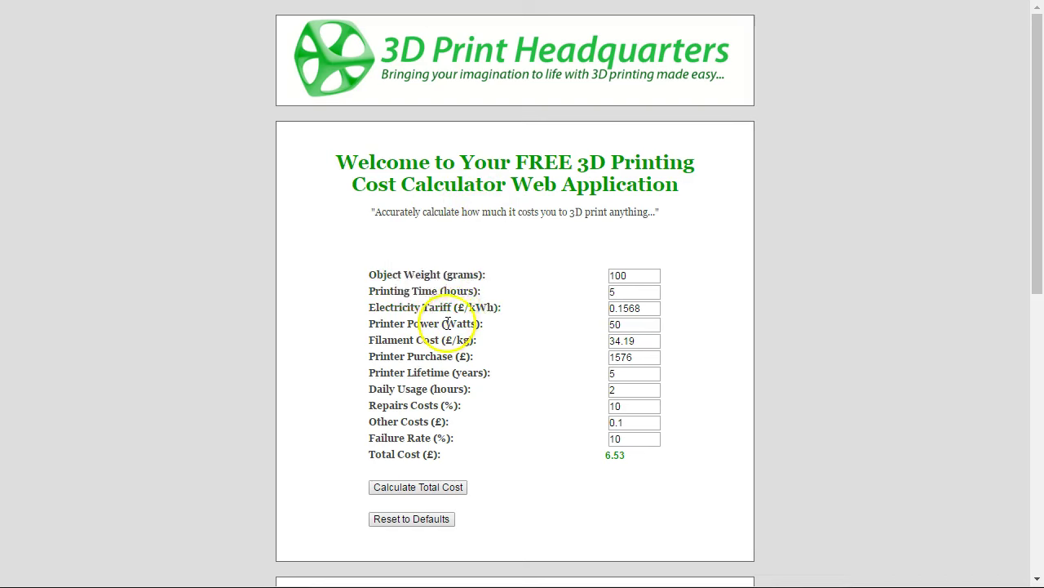
{"action": "mouse_move", "coordinate": [445, 338]}
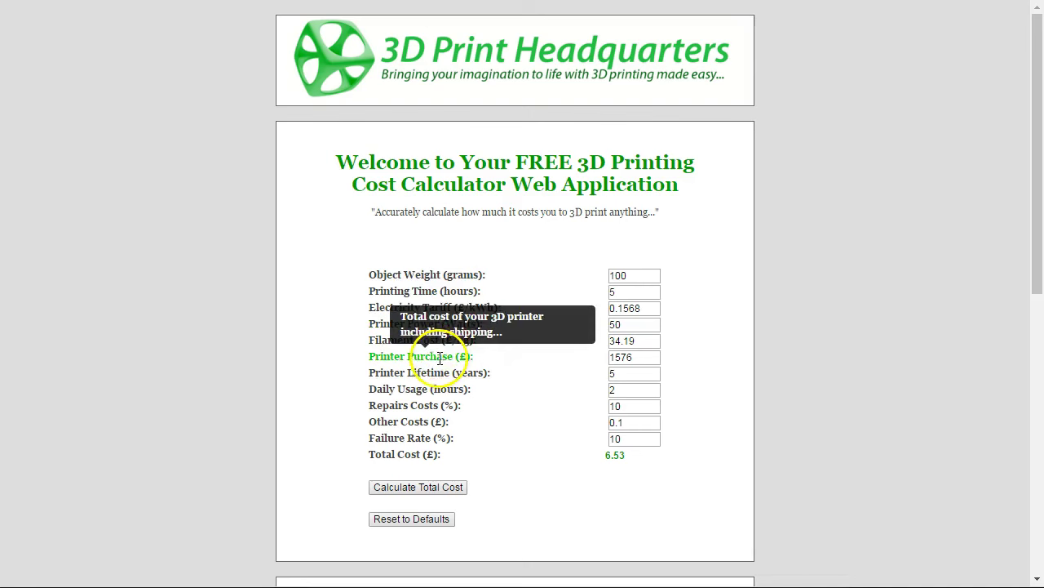
{"action": "mouse_move", "coordinate": [441, 390]}
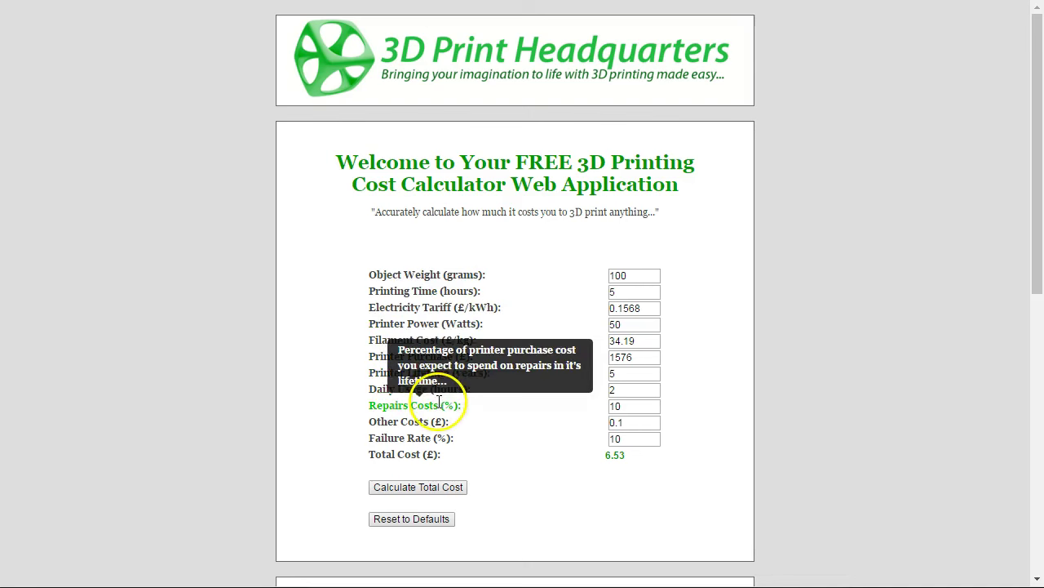
{"action": "mouse_move", "coordinate": [424, 439]}
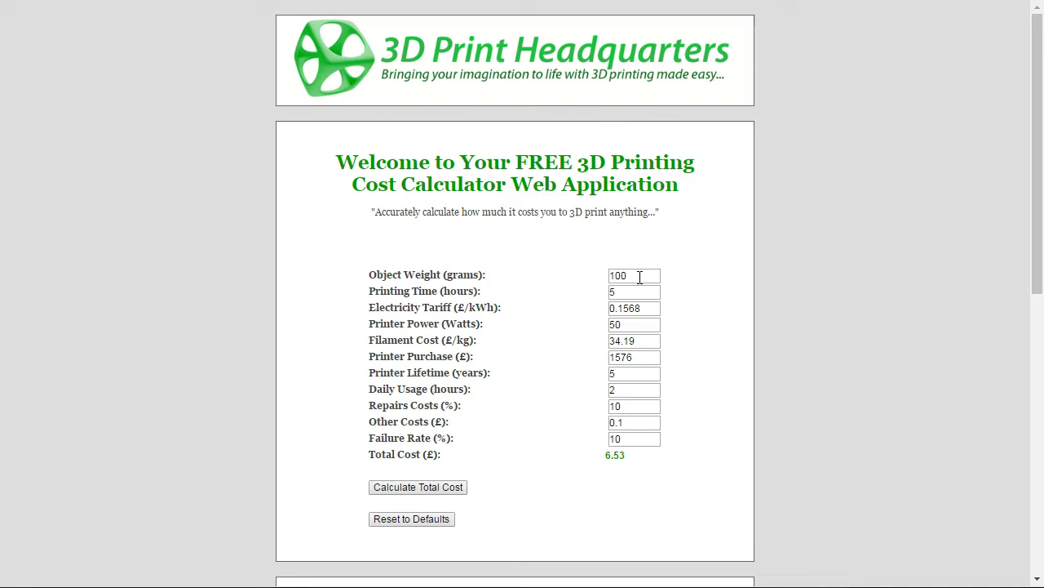
Step: Set the object weight to 10 grams and calculate the total cost
{"action": "left_click", "coordinate": [640, 276]}
{"action": "left_click_drag", "start_coordinate": [640, 277], "coordinate": [602, 277]}
{"action": "left_click", "coordinate": [629, 273]}
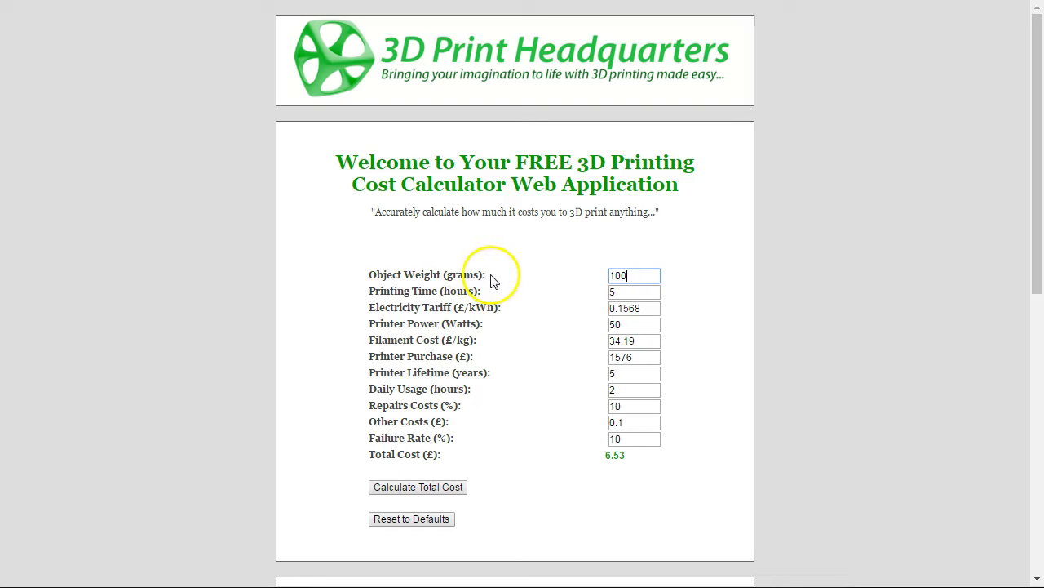
{"action": "double_click", "coordinate": [630, 275]}
{"action": "left_click", "coordinate": [645, 275]}
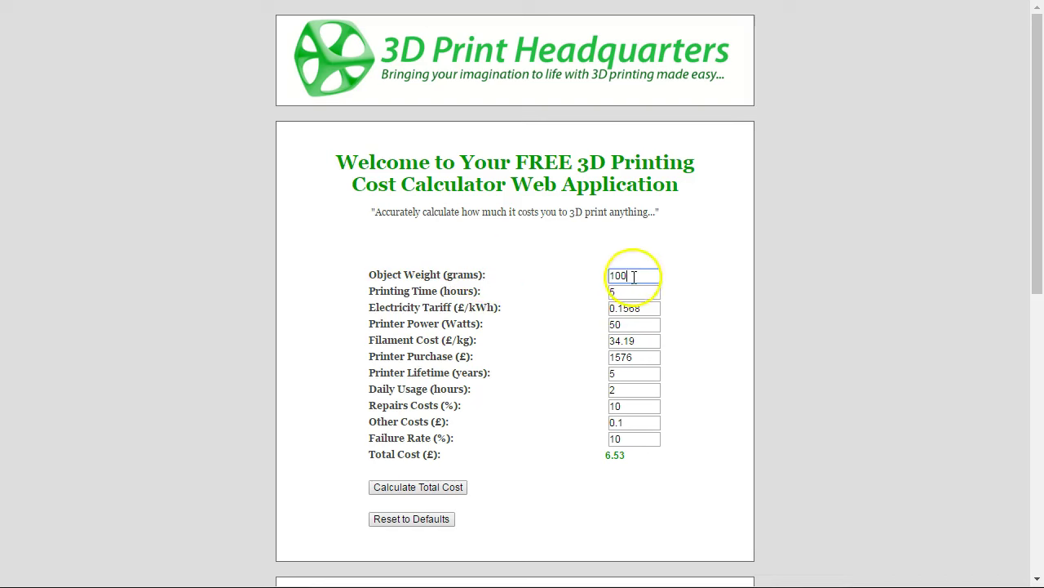
{"action": "left_click", "coordinate": [635, 275]}
{"action": "key", "text": "BackSpace"}
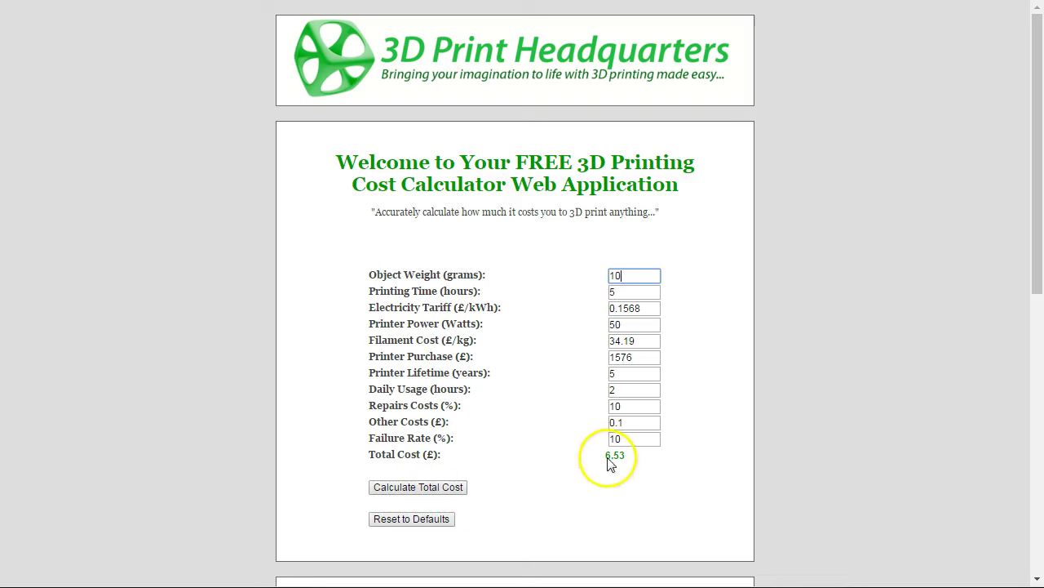
{"action": "left_click", "coordinate": [460, 487]}
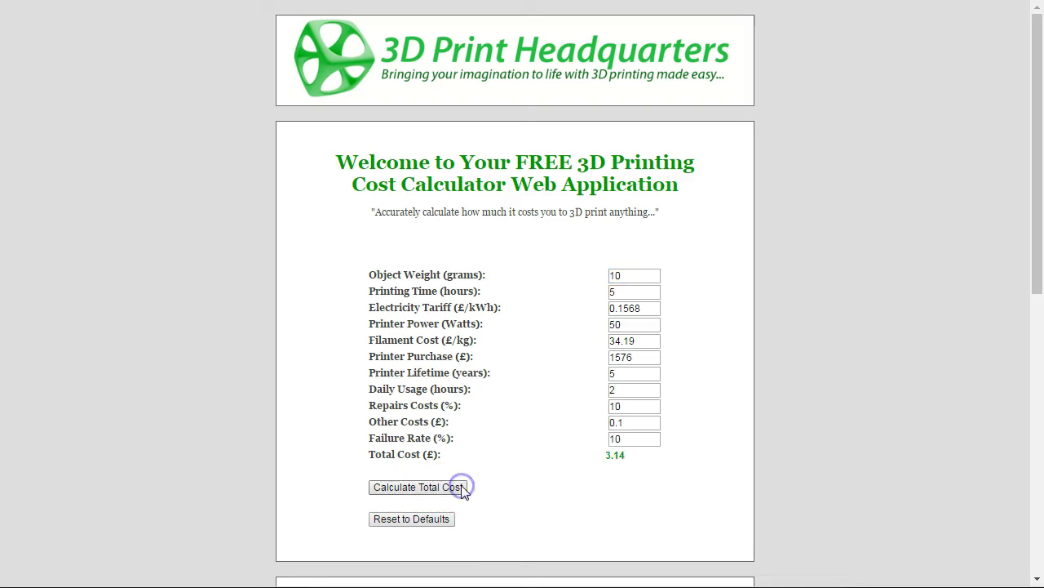
Step: Set the object weight to 100 grams and recalculate the total cost
{"action": "left_click", "coordinate": [626, 275]}
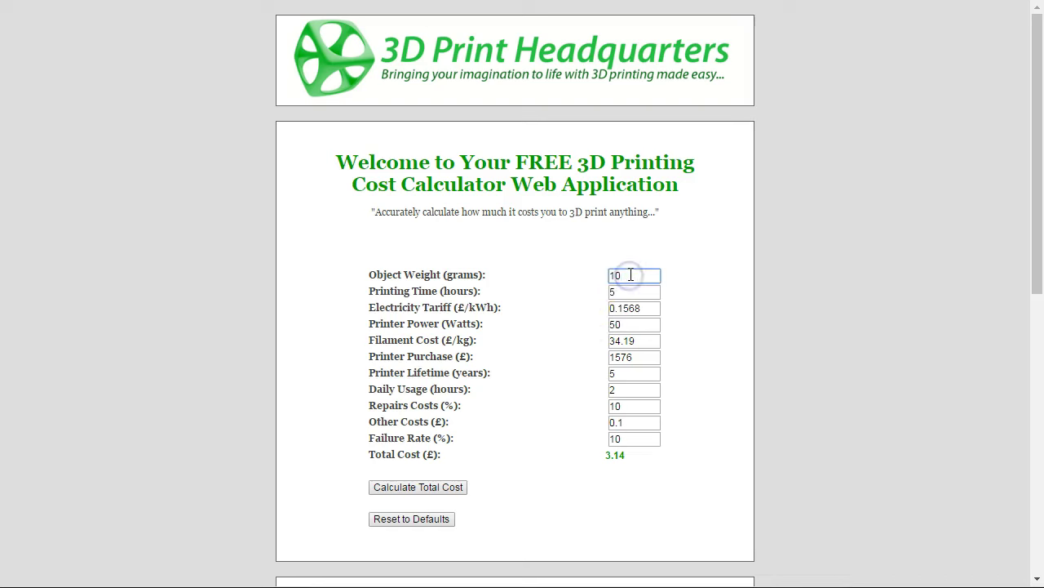
{"action": "type", "text": "0"}
{"action": "left_click", "coordinate": [448, 488]}
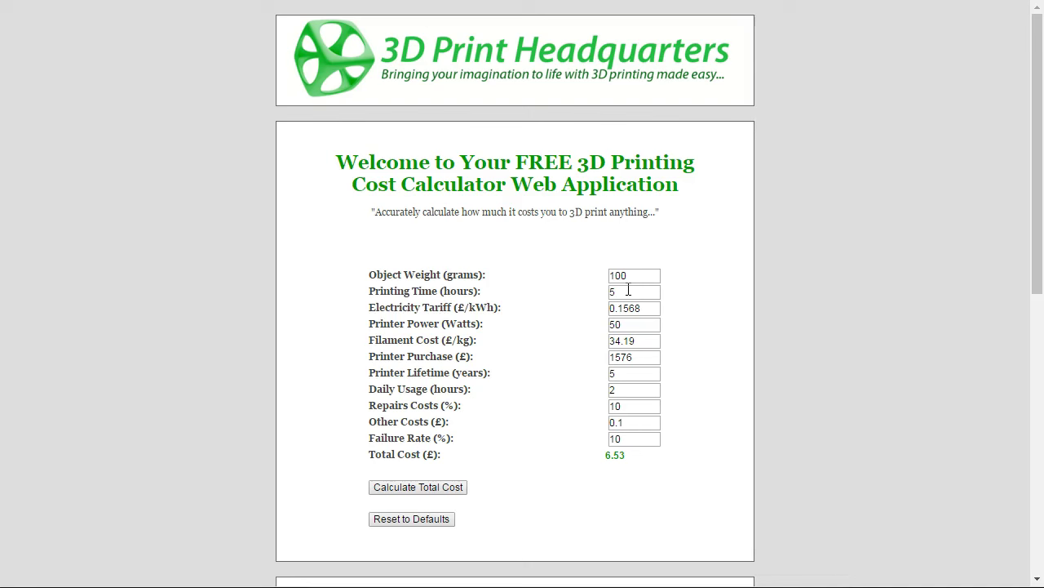
Step: Set the printing time to 10 hours and calculate the total cost
{"action": "left_click", "coordinate": [623, 323]}
{"action": "key", "text": "BackSpace"}
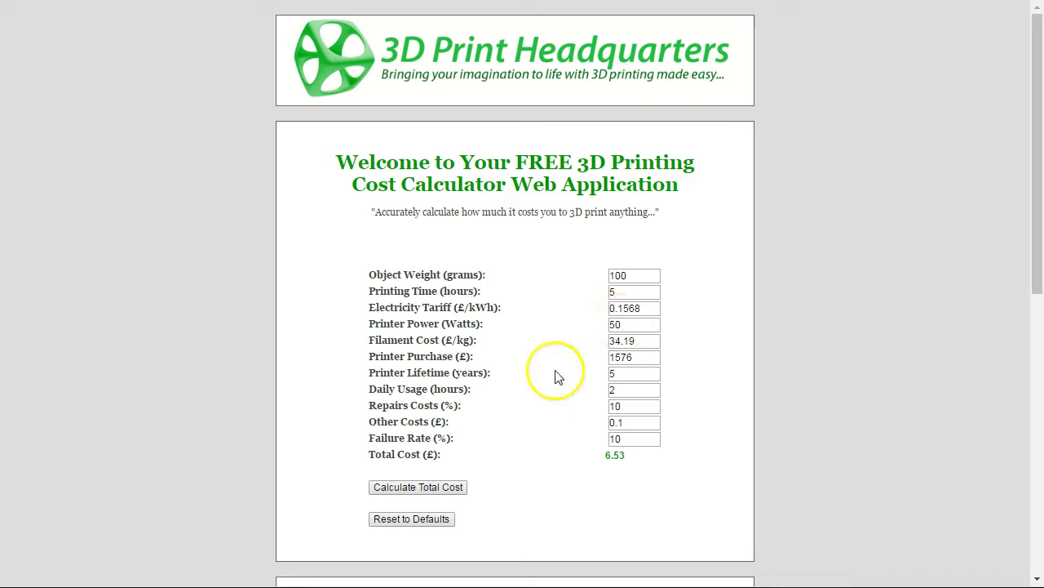
{"action": "left_click", "coordinate": [625, 292]}
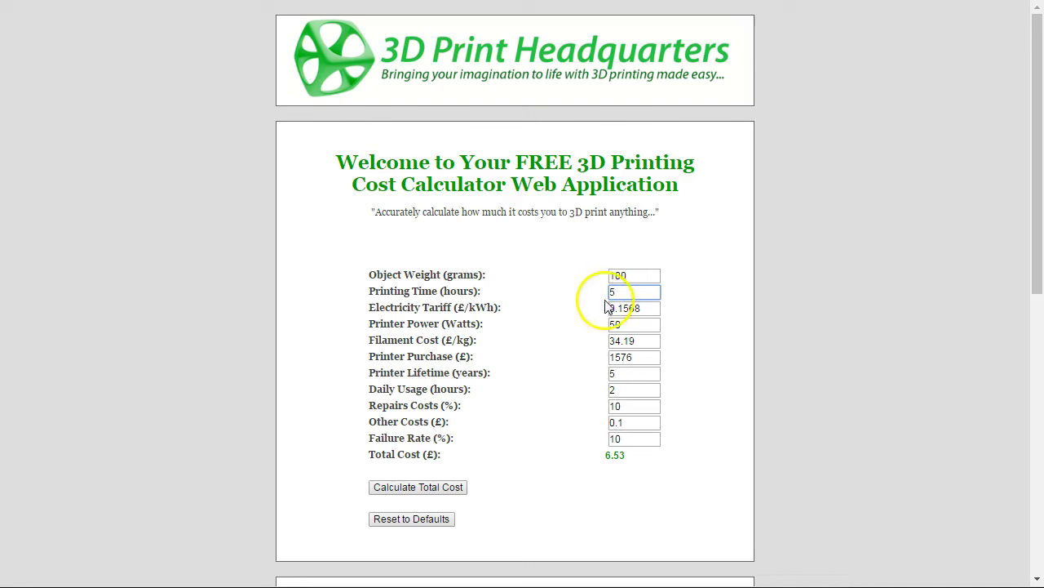
{"action": "double_click", "coordinate": [619, 293]}
{"action": "type", "text": "10"}
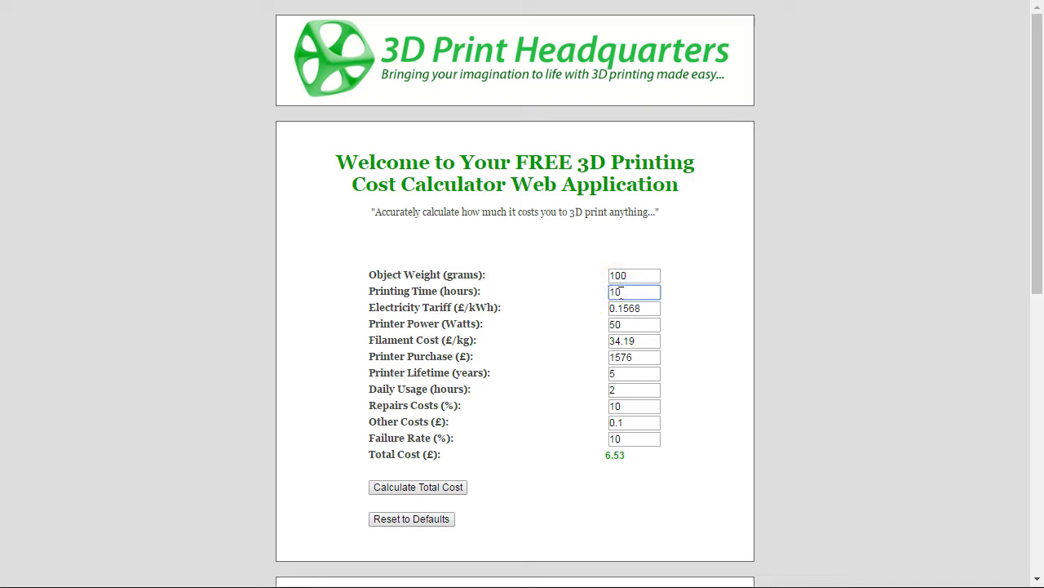
{"action": "left_click", "coordinate": [412, 488]}
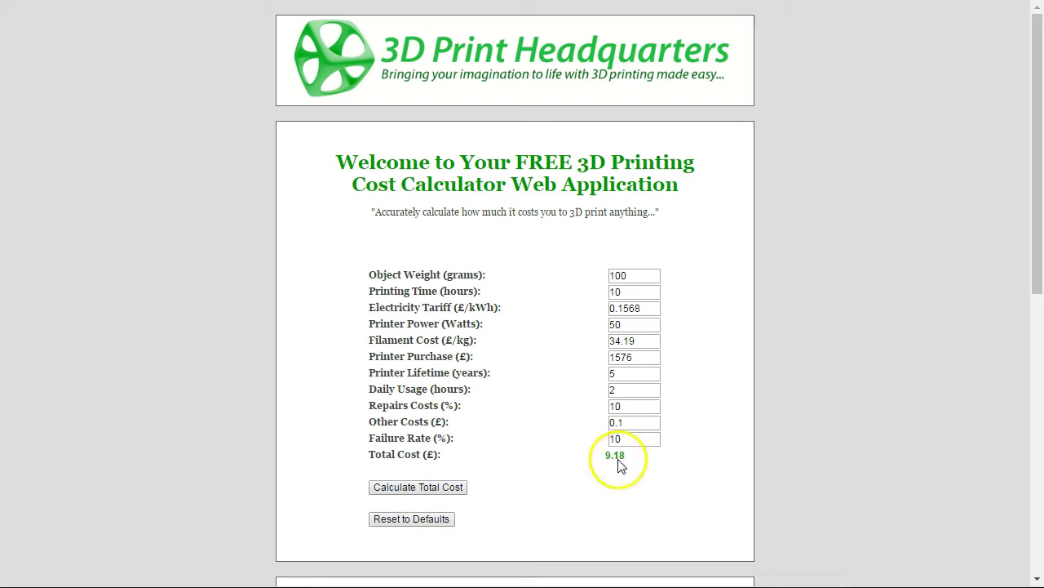
Step: Set the printing time to 5 hours and recalculate the total cost
{"action": "left_click", "coordinate": [642, 292]}
{"action": "key", "text": "BackSpace"}
{"action": "key", "text": "BackSpace"}
{"action": "type", "text": "5"}
{"action": "left_click", "coordinate": [422, 487]}
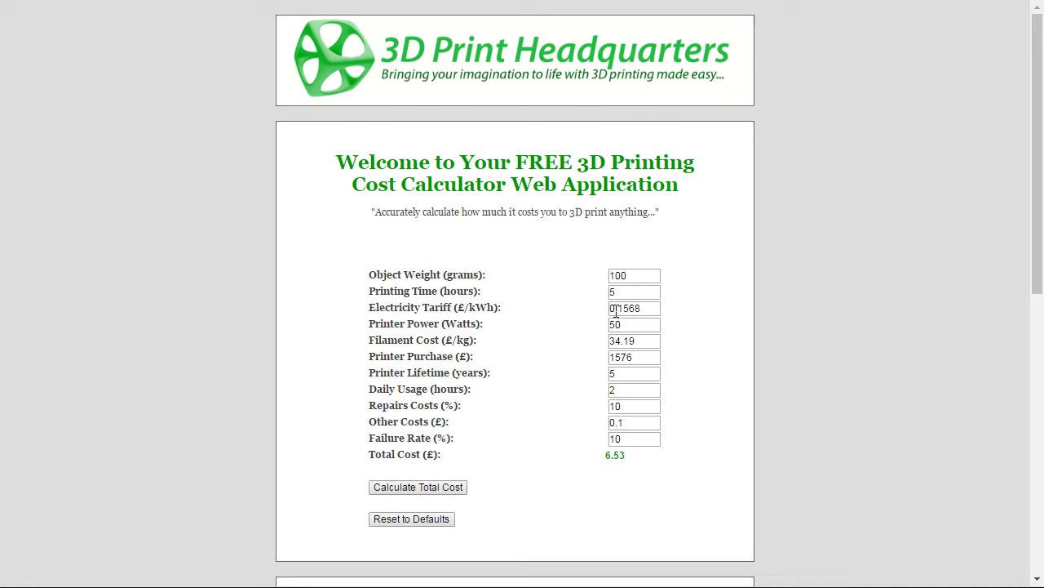
Step: Examine the electricity tariff value and its pounds-per-kWh format
{"action": "mouse_move", "coordinate": [636, 307]}
{"action": "left_mouse_down"}
{"action": "mouse_move", "coordinate": [611, 307]}
{"action": "mouse_move", "coordinate": [622, 307]}
{"action": "left_mouse_up"}
{"action": "left_click", "coordinate": [660, 308]}
{"action": "left_click", "coordinate": [651, 308]}
{"action": "left_click", "coordinate": [612, 308]}
{"action": "left_click", "coordinate": [641, 308]}
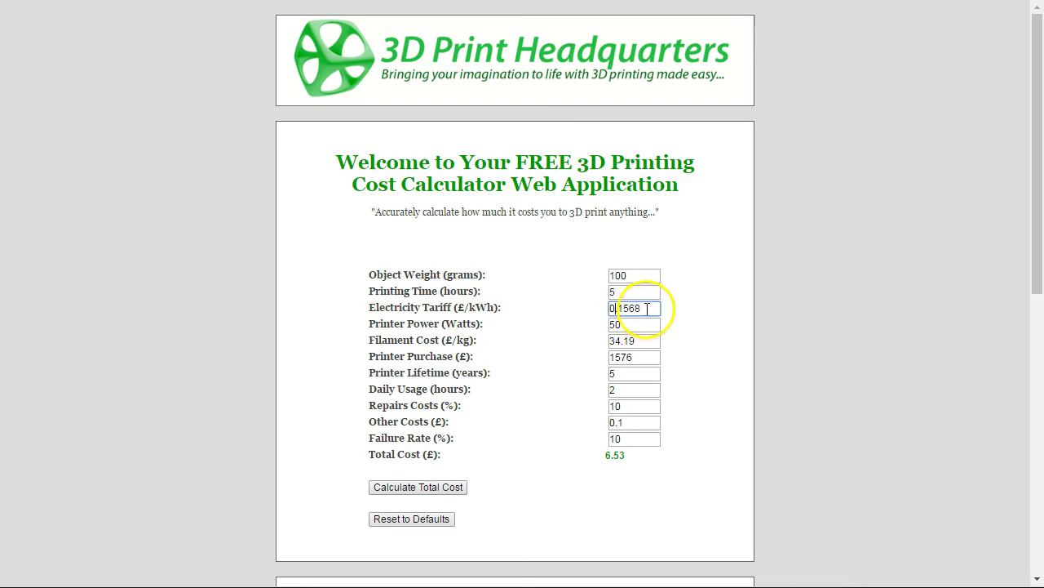
{"action": "key", "text": "Left"}
{"action": "key", "text": "Left"}
{"action": "key", "text": "Left"}
{"action": "key", "text": "Left"}
{"action": "key", "text": "Left"}
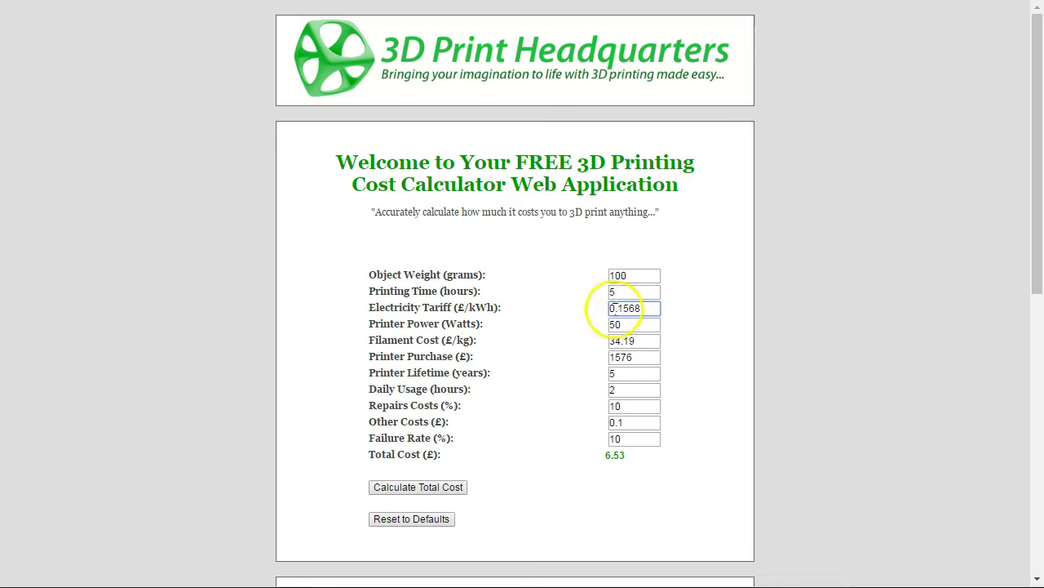
{"action": "left_click_drag", "start_coordinate": [648, 309], "coordinate": [618, 309]}
{"action": "left_click", "coordinate": [644, 308]}
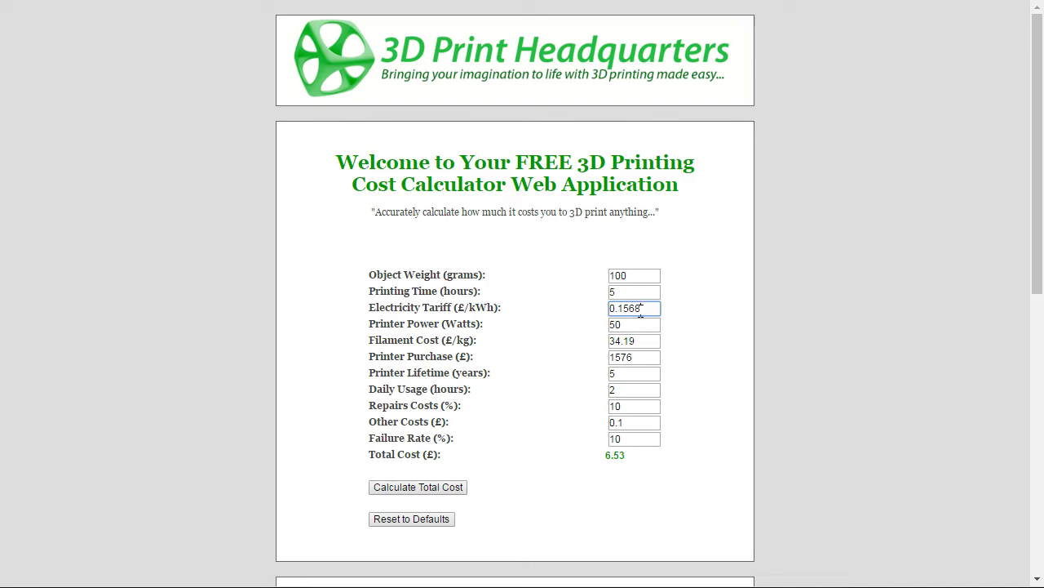
Step: Set the printer power to 100 watts and calculate the total cost
{"action": "left_click", "coordinate": [613, 324]}
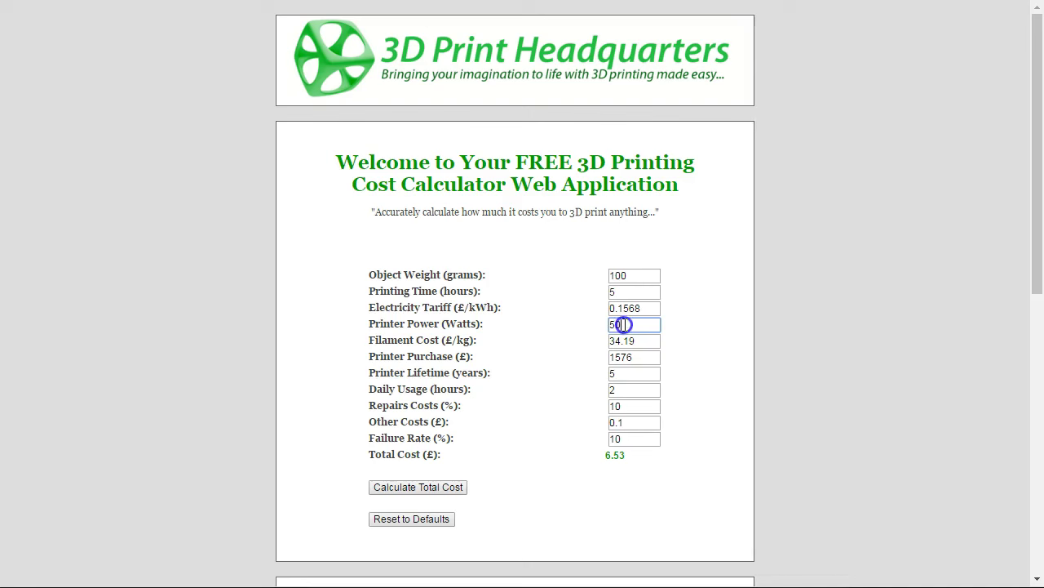
{"action": "left_click", "coordinate": [629, 309]}
{"action": "left_click", "coordinate": [627, 324]}
{"action": "left_click", "coordinate": [619, 307]}
{"action": "left_click", "coordinate": [620, 325]}
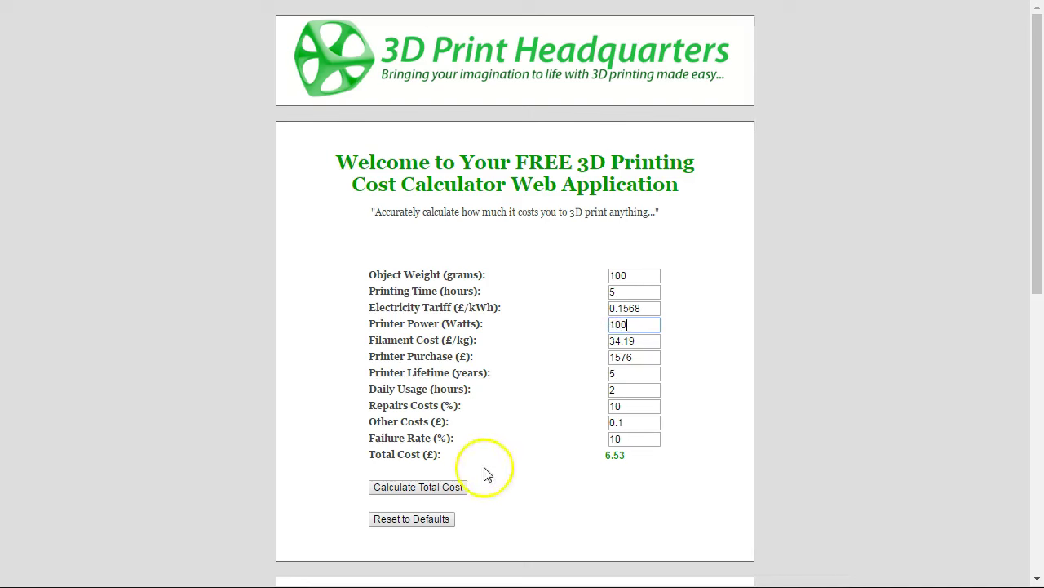
{"action": "left_click", "coordinate": [430, 489]}
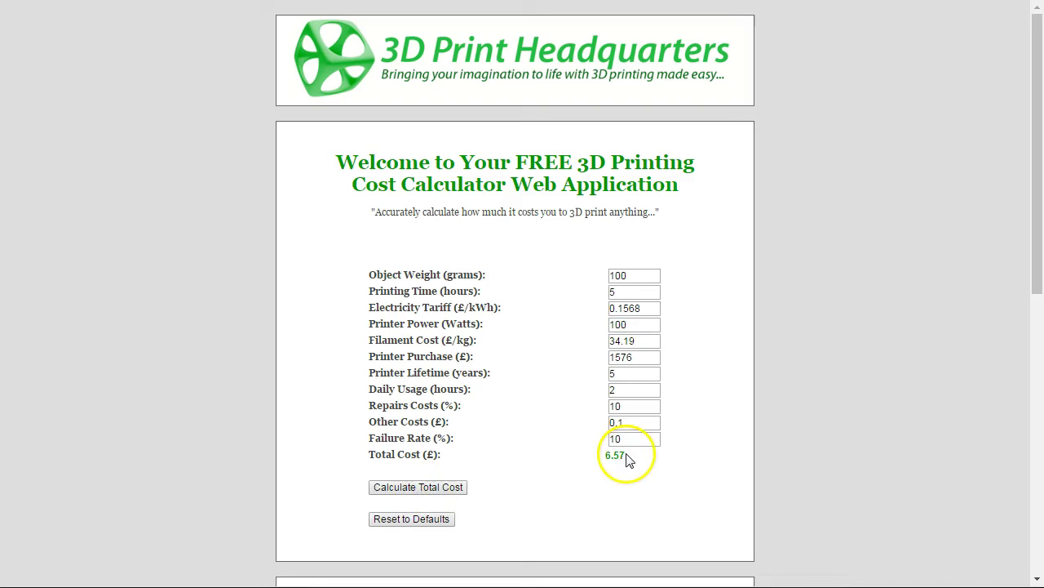
Step: Set the printer power to 50 watts and recalculate the total cost
{"action": "double_click", "coordinate": [626, 324]}
{"action": "type", "text": "10"}
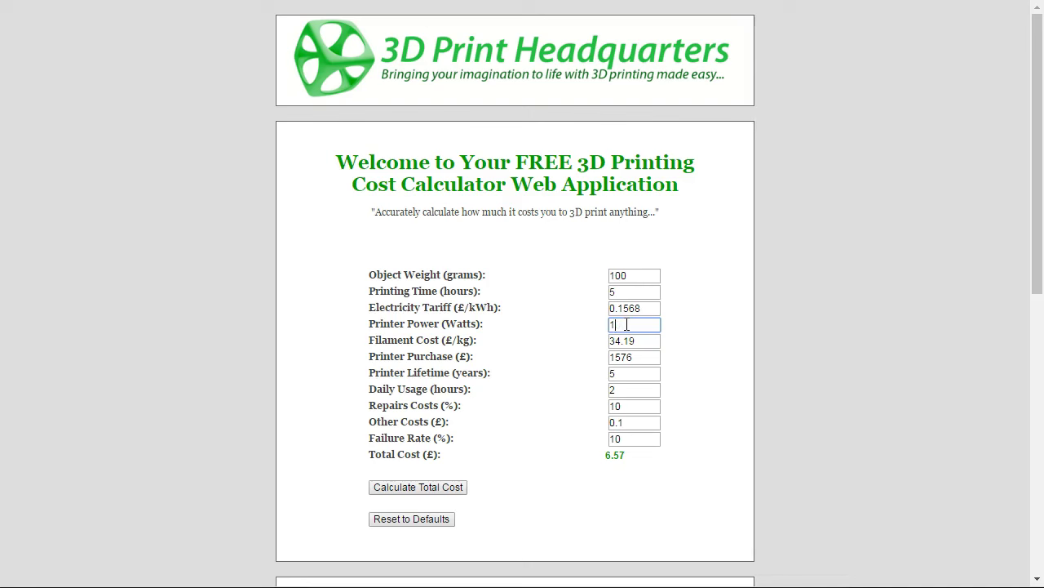
{"action": "left_click", "coordinate": [401, 488]}
{"action": "left_click", "coordinate": [634, 325]}
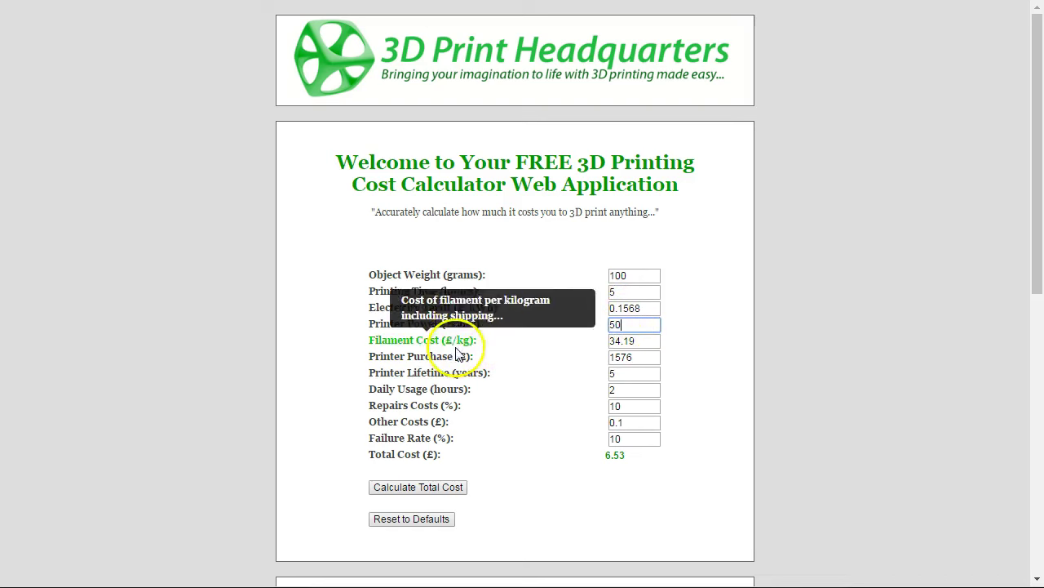
Step: Examine the filament cost per kilogram and the description of that field
{"action": "left_click", "coordinate": [642, 341]}
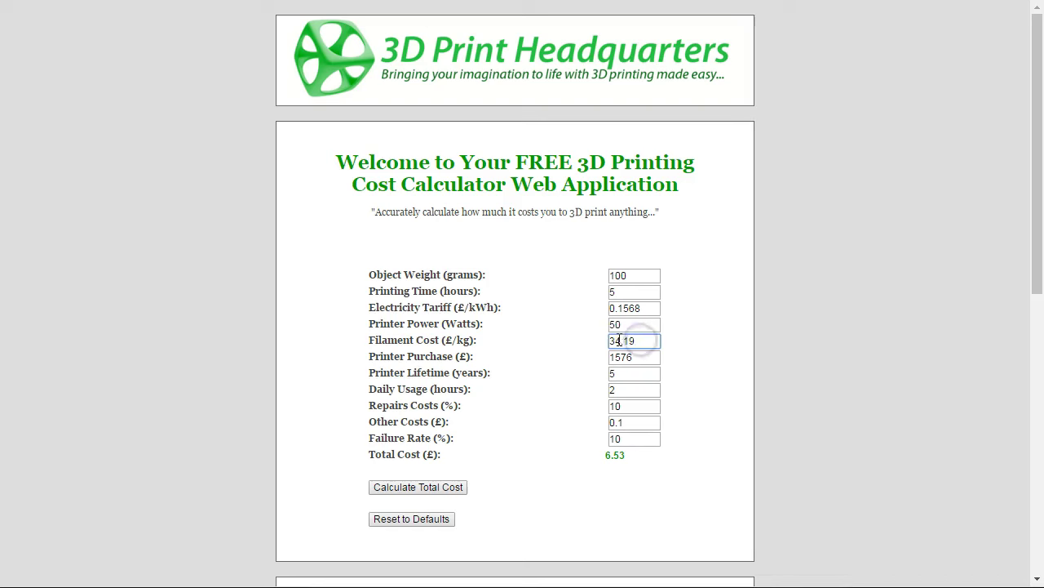
{"action": "key", "text": "Left"}
{"action": "key", "text": "Left"}
{"action": "key", "text": "Left"}
{"action": "key", "text": "Left"}
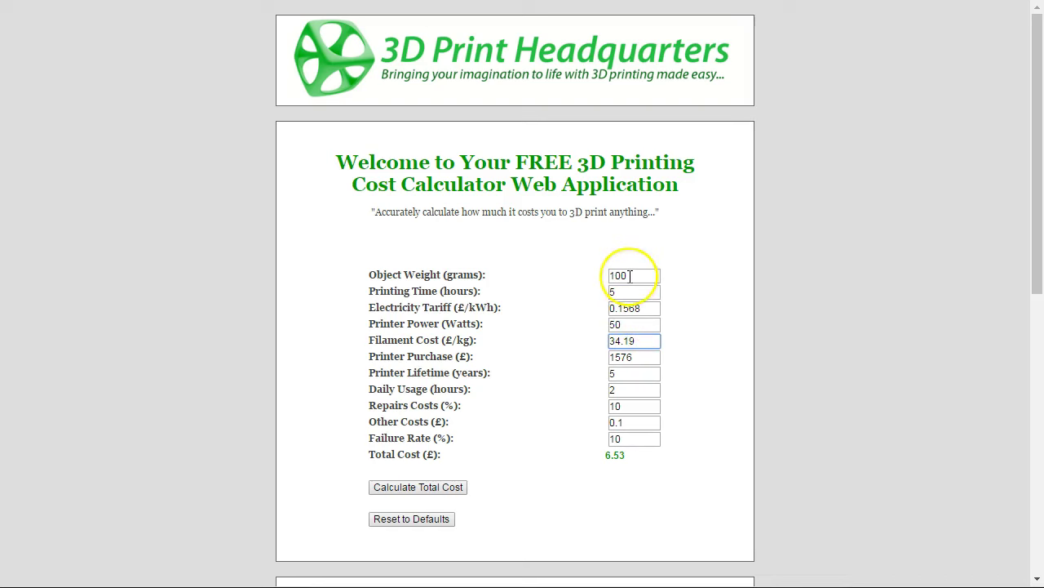
{"action": "left_click", "coordinate": [642, 341]}
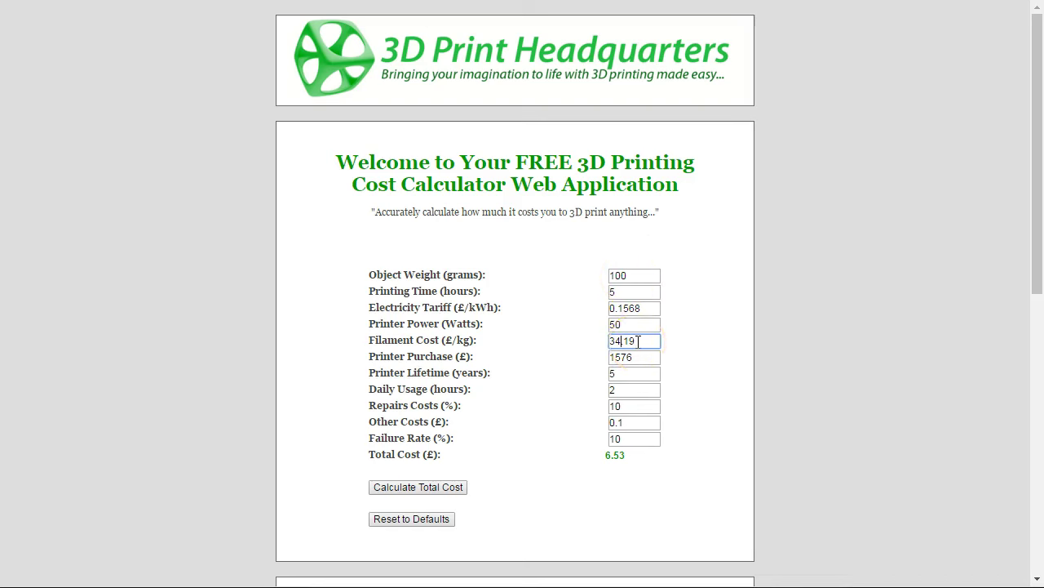
{"action": "left_click", "coordinate": [639, 341]}
{"action": "left_click", "coordinate": [615, 336]}
{"action": "left_click", "coordinate": [621, 344]}
{"action": "mouse_move", "coordinate": [473, 338]}
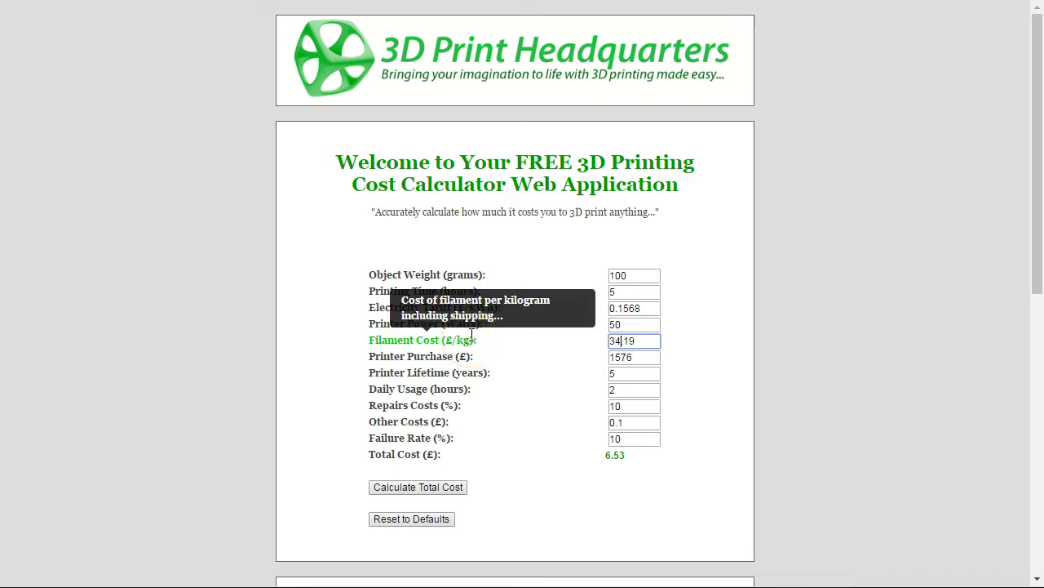
Step: Set the filament cost to £74.19 per kilogram and calculate the total cost
{"action": "left_click", "coordinate": [635, 340]}
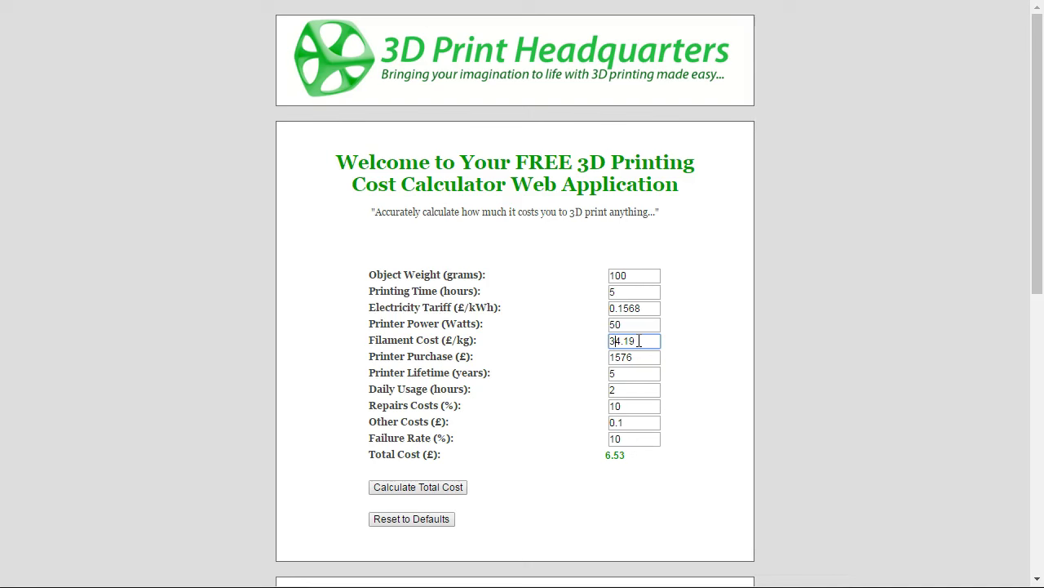
{"action": "key", "text": "BackSpace"}
{"action": "type", "text": "7"}
{"action": "left_click", "coordinate": [435, 487]}
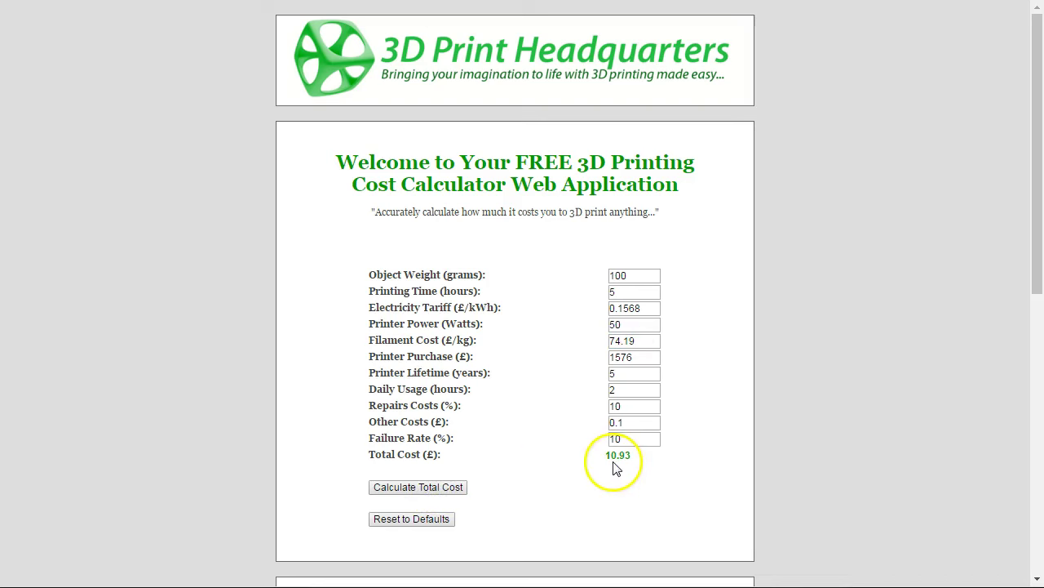
Step: Set the filament cost to £34.19 per kilogram
{"action": "left_click", "coordinate": [617, 341]}
{"action": "key", "text": "BackSpace"}
{"action": "type", "text": "3"}
Step: Examine the printer purchase cost, daily usage and printer lifetime entries and their descriptions
{"action": "left_click", "coordinate": [629, 357]}
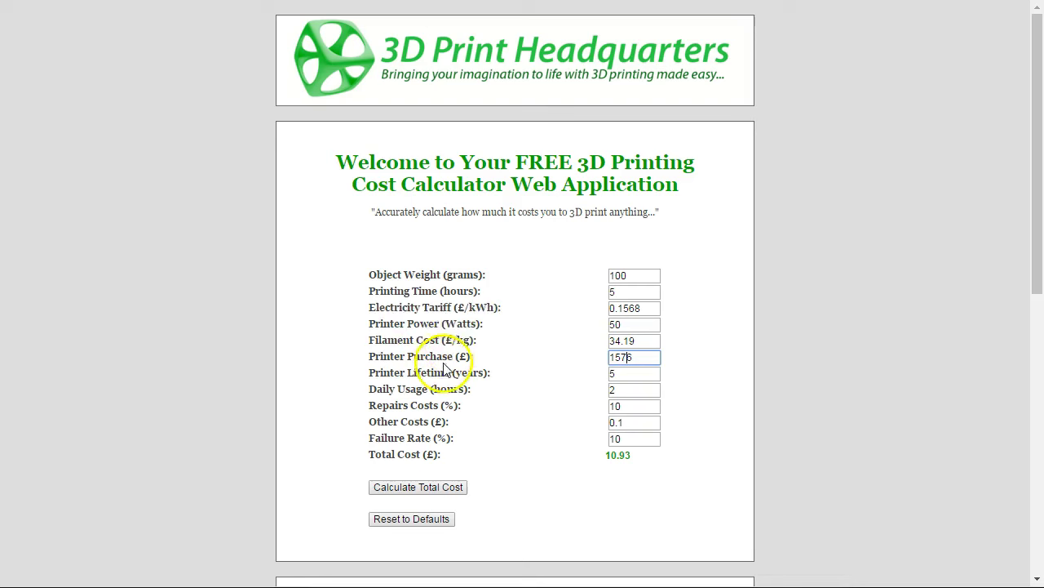
{"action": "mouse_move", "coordinate": [450, 357]}
{"action": "left_click", "coordinate": [635, 358]}
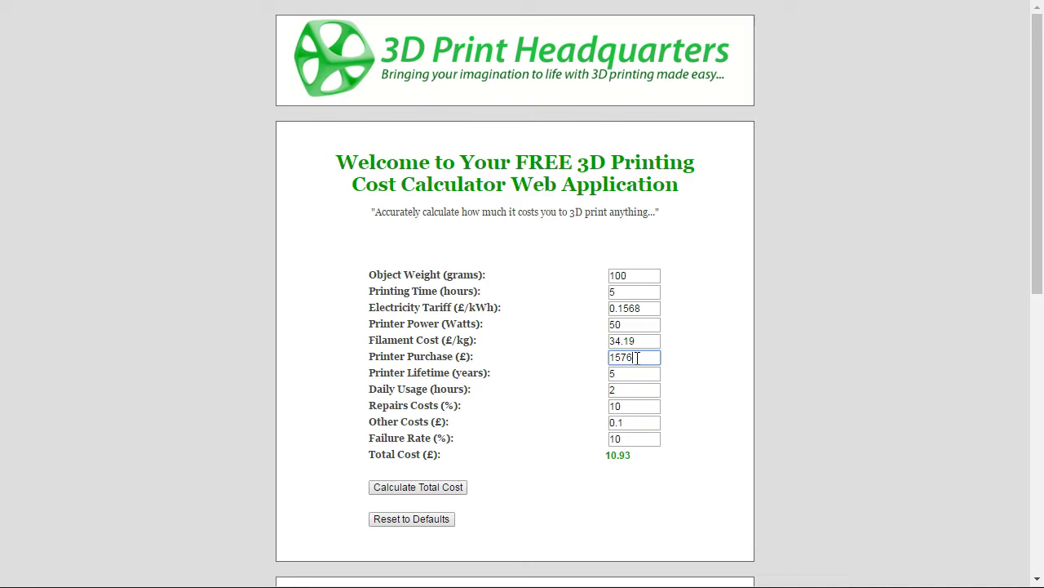
{"action": "left_click", "coordinate": [618, 389]}
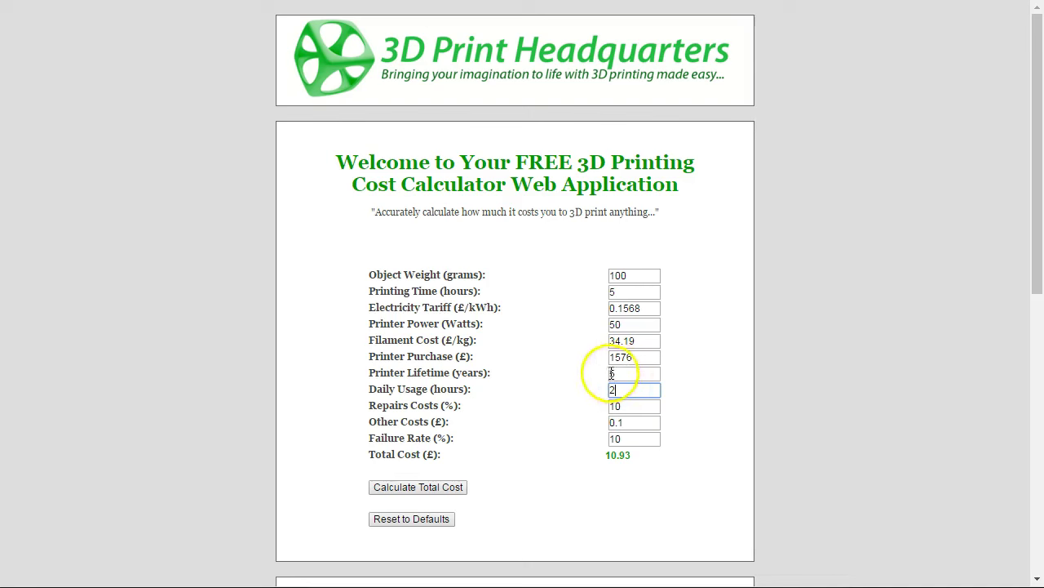
{"action": "double_click", "coordinate": [609, 358]}
{"action": "double_click", "coordinate": [641, 356]}
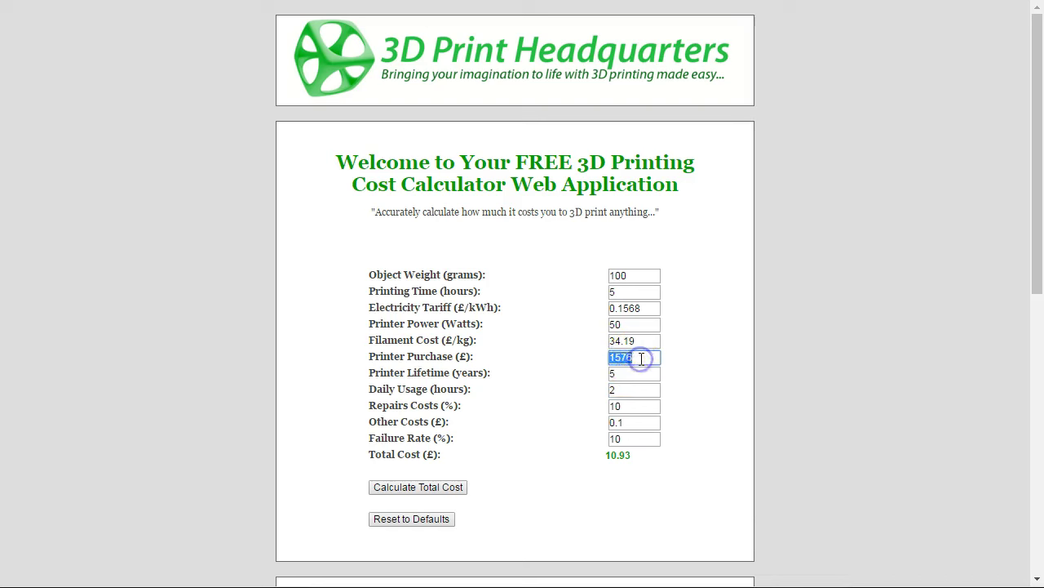
{"action": "double_click", "coordinate": [642, 356]}
{"action": "left_click", "coordinate": [625, 373]}
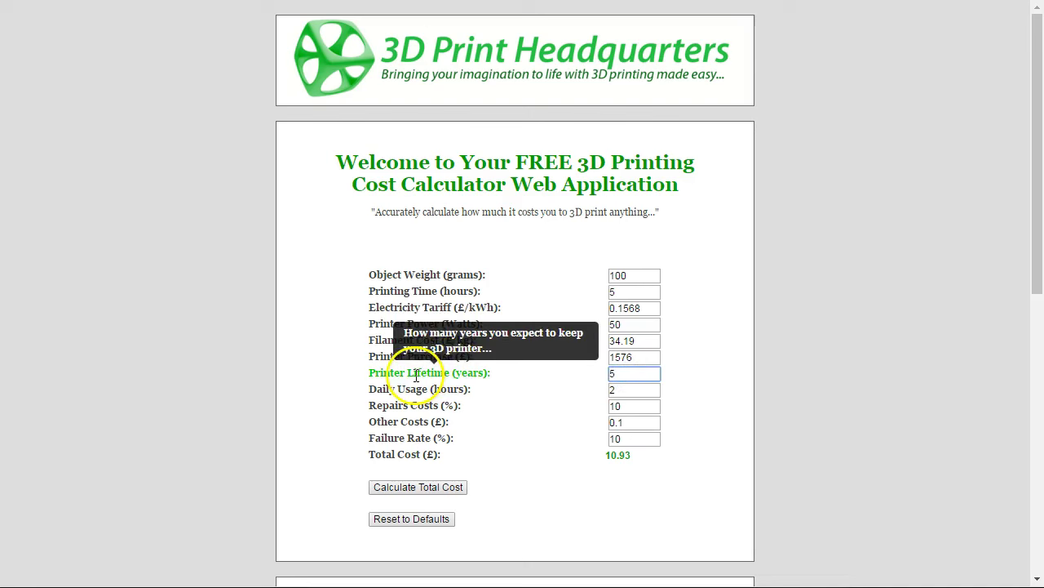
{"action": "double_click", "coordinate": [622, 374]}
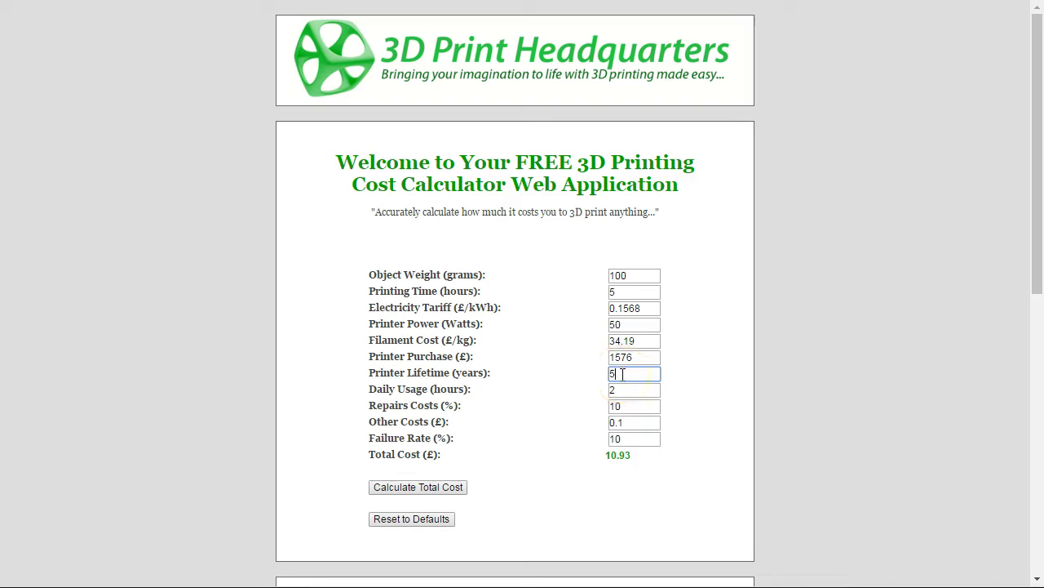
Step: Set the daily usage to 3 hours and calculate the total cost
{"action": "double_click", "coordinate": [617, 390]}
{"action": "mouse_move", "coordinate": [620, 390]}
{"action": "left_mouse_down"}
{"action": "mouse_move", "coordinate": [622, 367]}
{"action": "mouse_move", "coordinate": [612, 373]}
{"action": "mouse_move", "coordinate": [620, 397]}
{"action": "mouse_move", "coordinate": [620, 381]}
{"action": "left_mouse_up"}
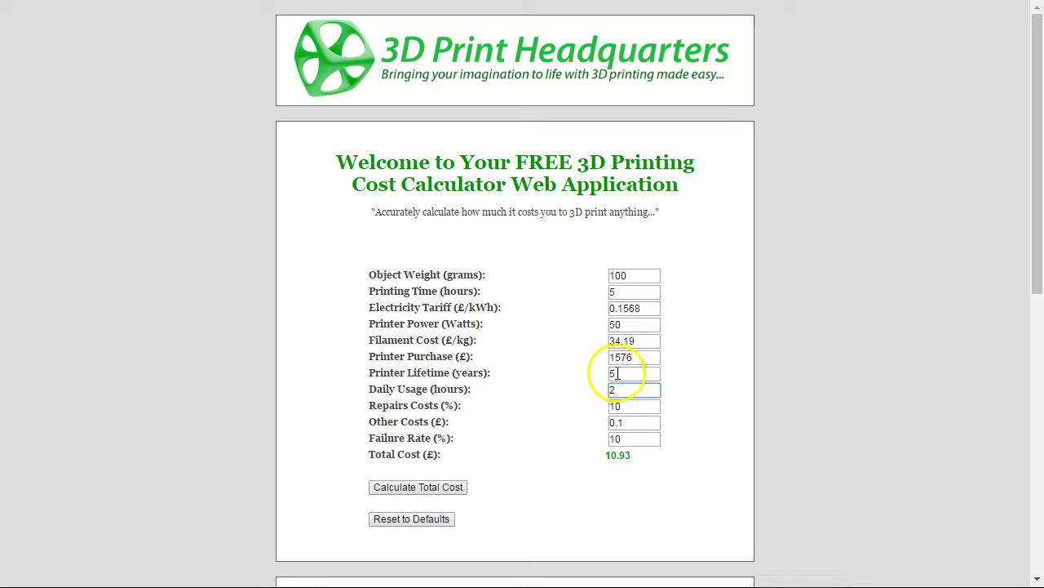
{"action": "left_click", "coordinate": [617, 389]}
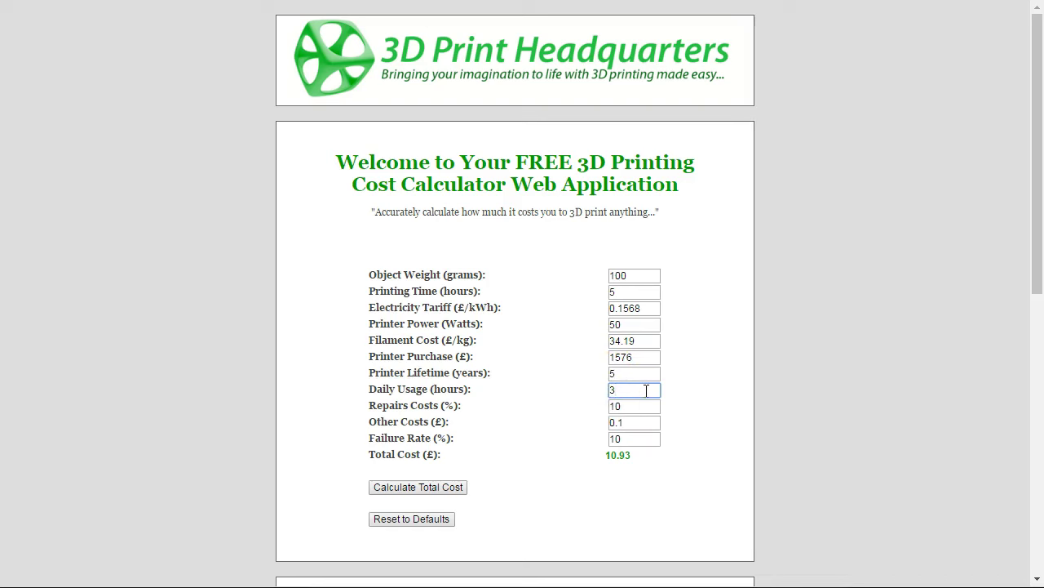
{"action": "left_click", "coordinate": [422, 488]}
Step: Set the daily usage to 2 hours and recalculate the total cost
{"action": "left_click_drag", "start_coordinate": [614, 390], "coordinate": [600, 394]}
{"action": "type", "text": "2"}
{"action": "left_click", "coordinate": [443, 487]}
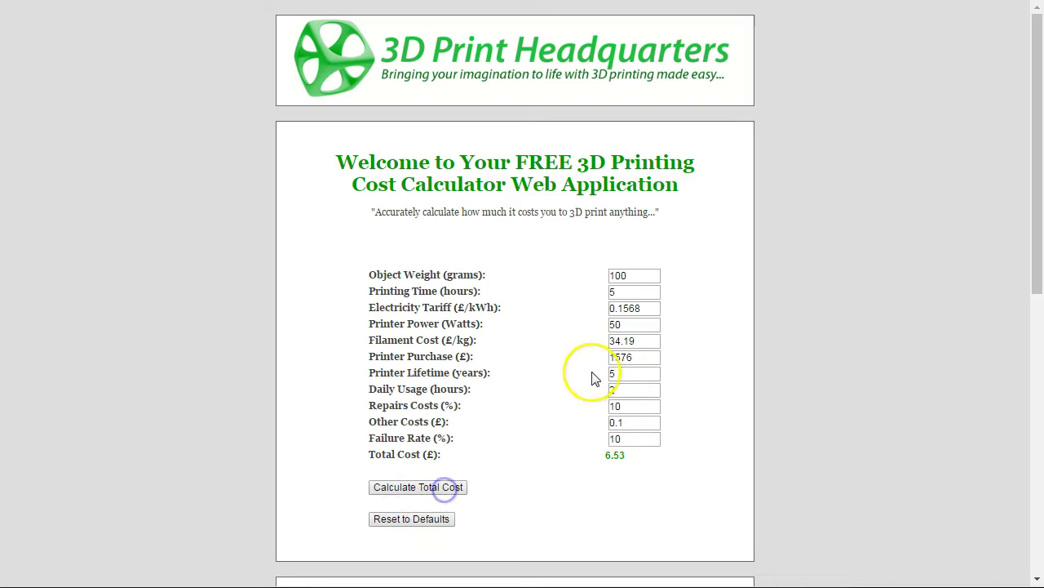
Step: Change the daily usage to 3 hours again and recalculate the total cost for comparison
{"action": "left_click", "coordinate": [625, 390]}
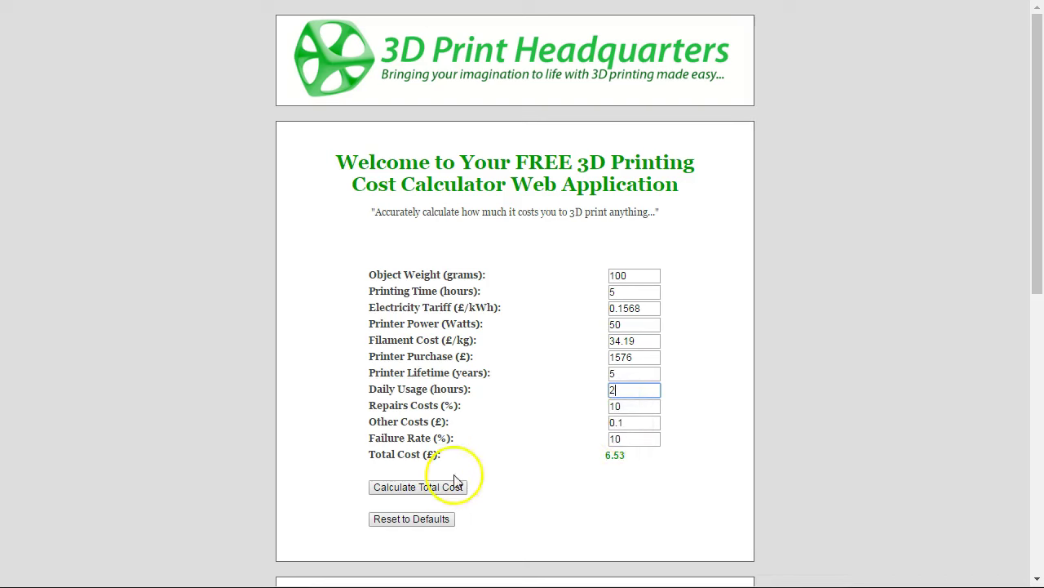
{"action": "key", "text": "BackSpace"}
{"action": "type", "text": "3"}
{"action": "left_click", "coordinate": [419, 494]}
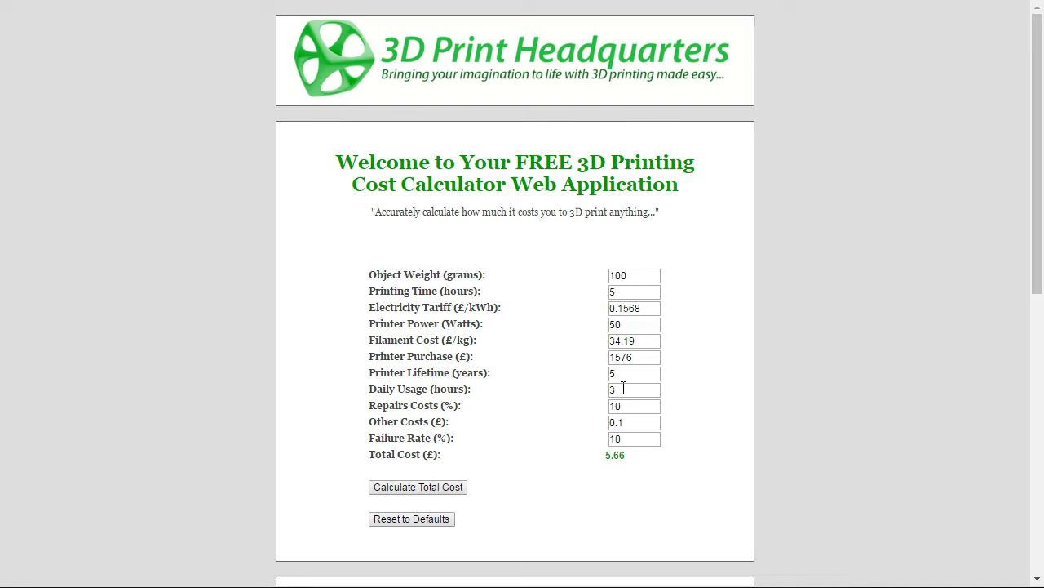
Step: Review the printing time, daily usage and printer lifetime entries
{"action": "left_click", "coordinate": [623, 296]}
{"action": "left_click", "coordinate": [622, 390]}
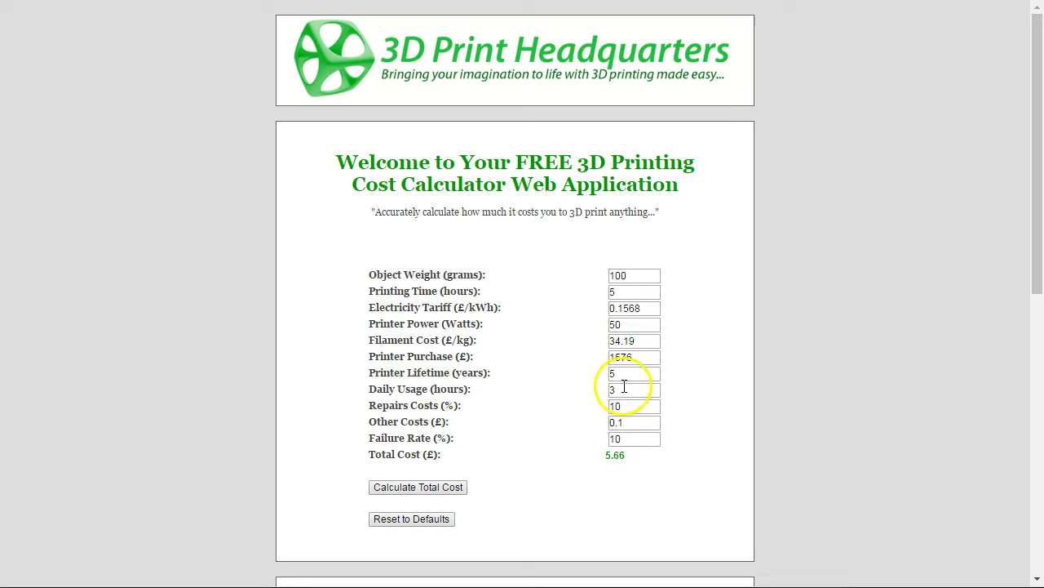
{"action": "left_click_drag", "start_coordinate": [620, 372], "coordinate": [601, 354]}
{"action": "left_click", "coordinate": [601, 384]}
{"action": "left_click", "coordinate": [620, 371]}
{"action": "left_click", "coordinate": [622, 370]}
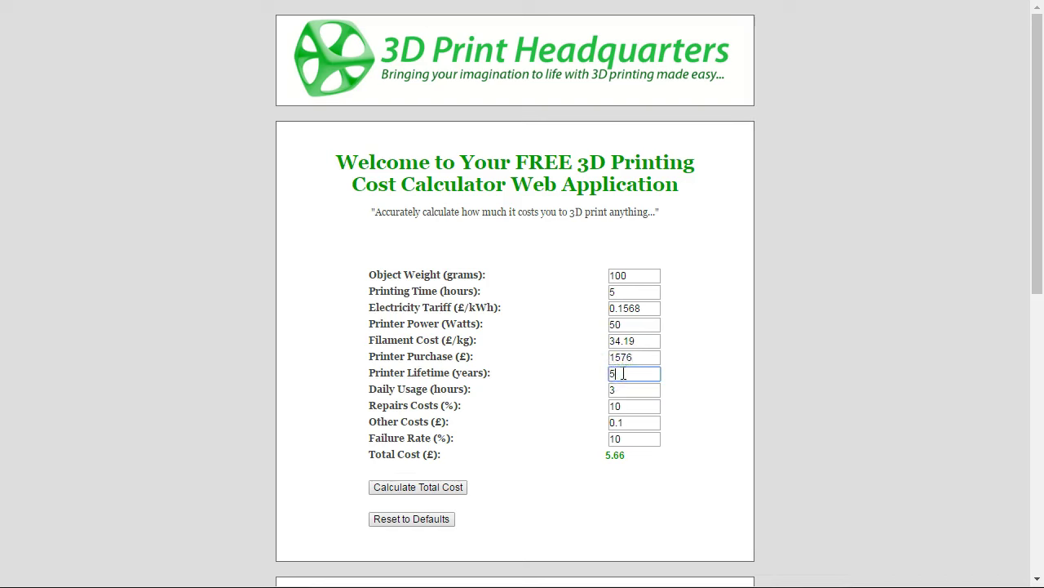
Step: Reset all calculator entries to their default values
{"action": "left_click", "coordinate": [630, 404]}
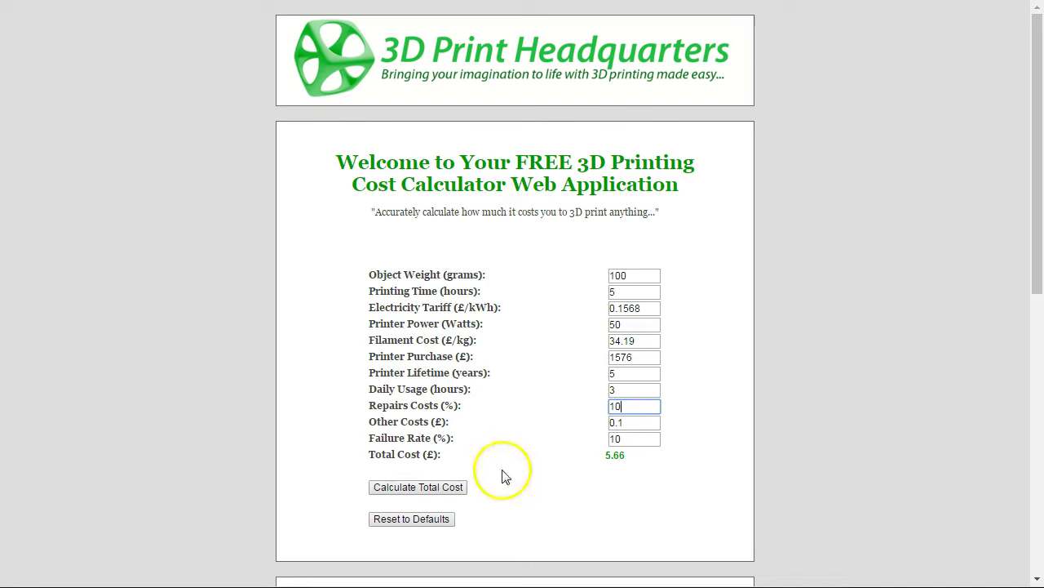
{"action": "left_click", "coordinate": [412, 520]}
{"action": "left_click", "coordinate": [625, 391]}
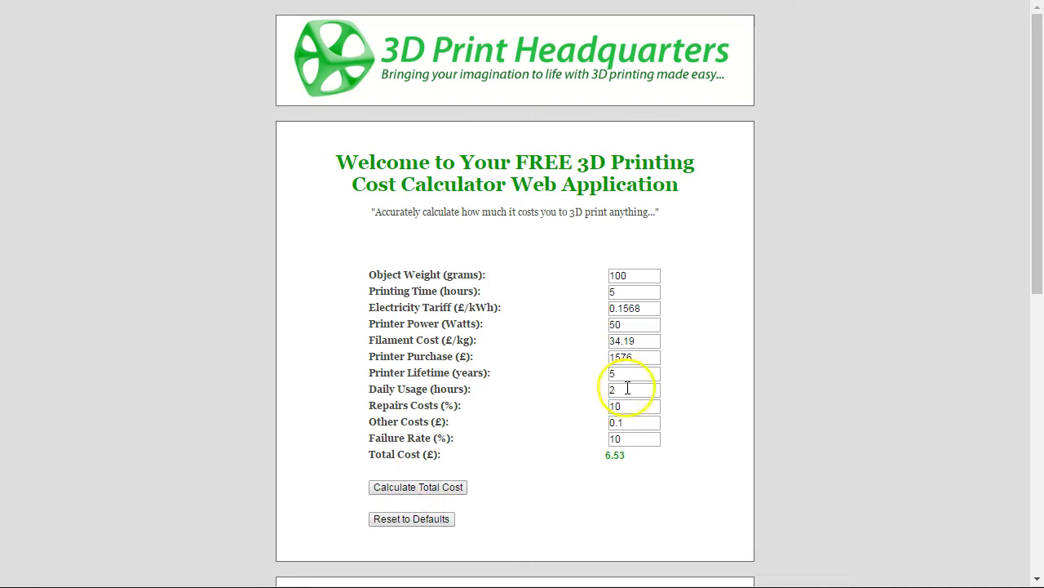
Step: Examine the repairs costs and other costs entries and the description of the other costs field
{"action": "left_click", "coordinate": [625, 404]}
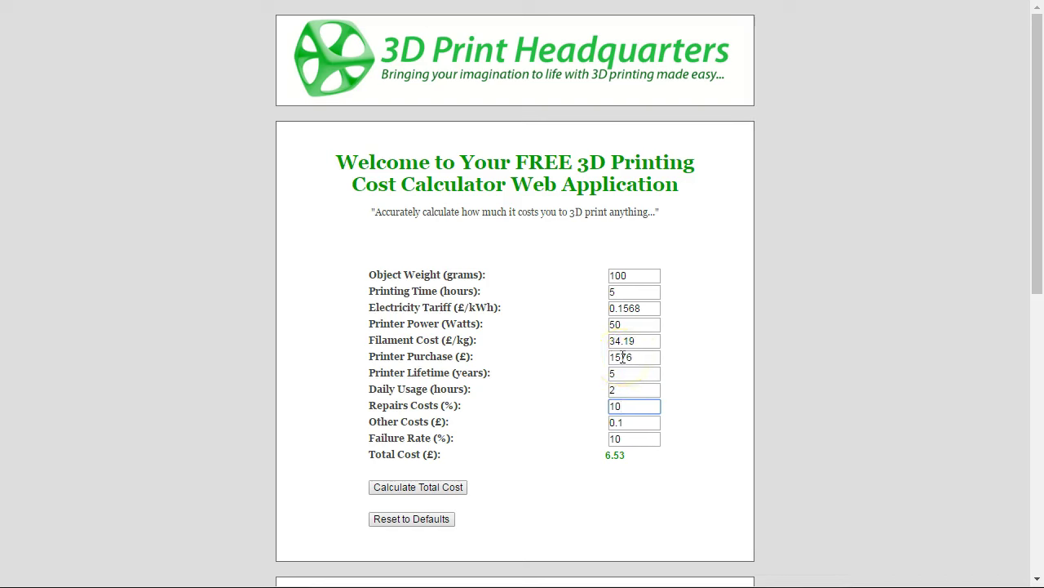
{"action": "left_click", "coordinate": [614, 404]}
{"action": "mouse_move", "coordinate": [625, 406]}
{"action": "left_mouse_down"}
{"action": "mouse_move", "coordinate": [599, 401]}
{"action": "mouse_move", "coordinate": [625, 408]}
{"action": "left_mouse_up"}
{"action": "left_click", "coordinate": [625, 406]}
{"action": "left_click", "coordinate": [631, 406]}
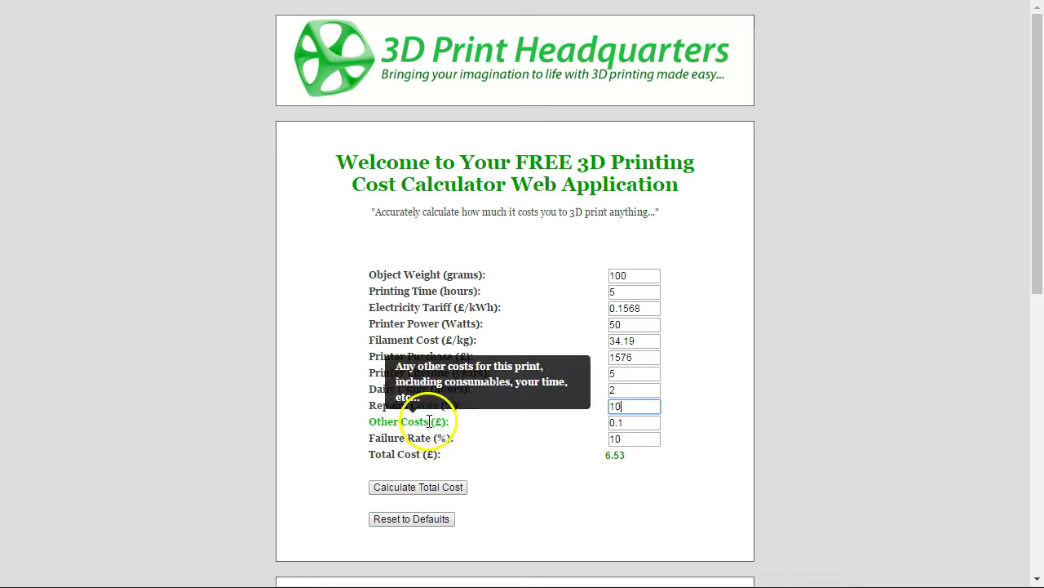
{"action": "left_click", "coordinate": [630, 421]}
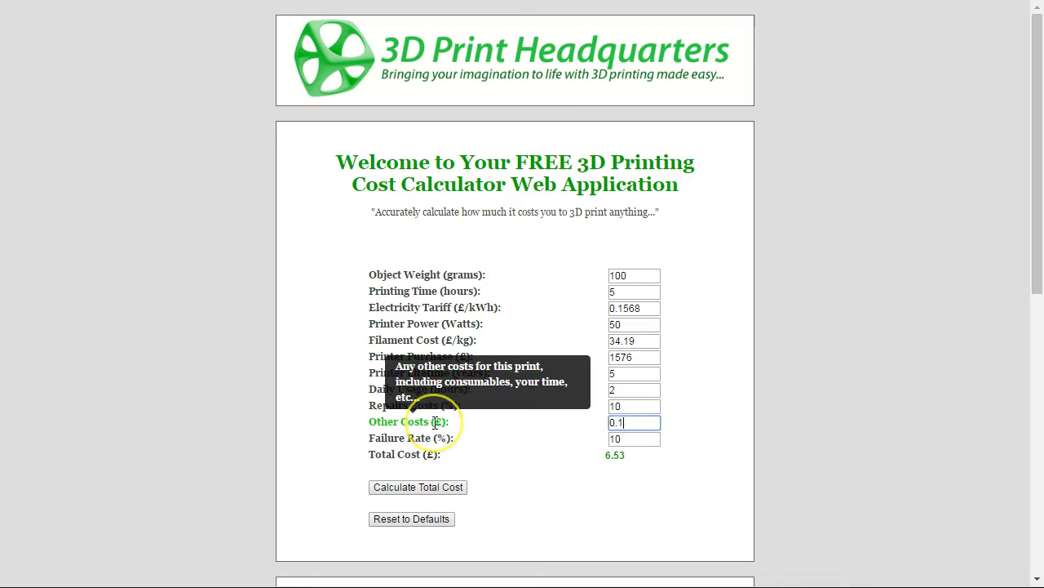
{"action": "left_click", "coordinate": [630, 421]}
{"action": "mouse_move", "coordinate": [417, 422]}
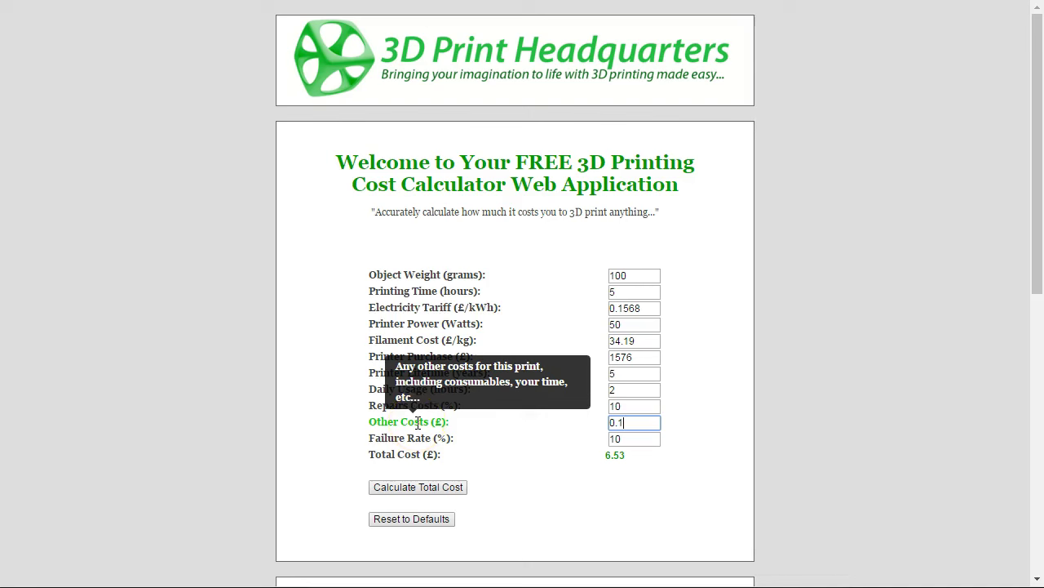
{"action": "left_click", "coordinate": [632, 422]}
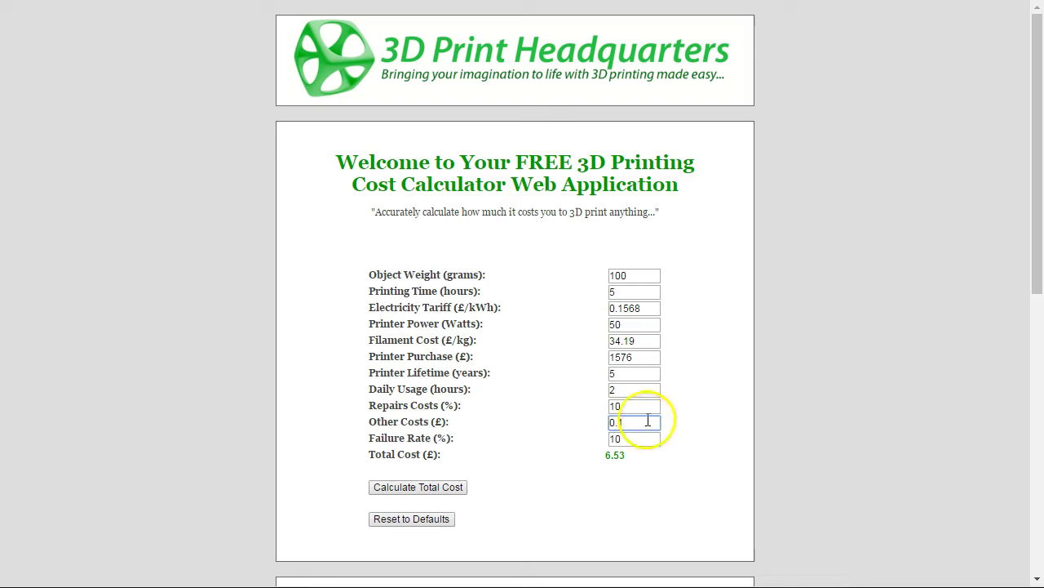
Step: Check the failure rate description, then set the failure rate to 0% and calculate the total cost
{"action": "mouse_move", "coordinate": [439, 434]}
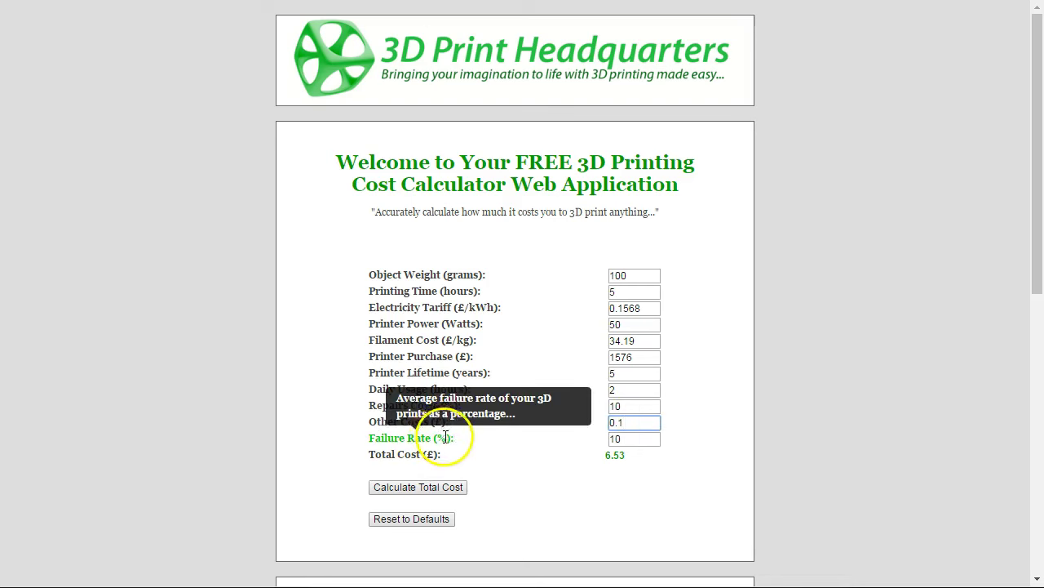
{"action": "left_click", "coordinate": [631, 438]}
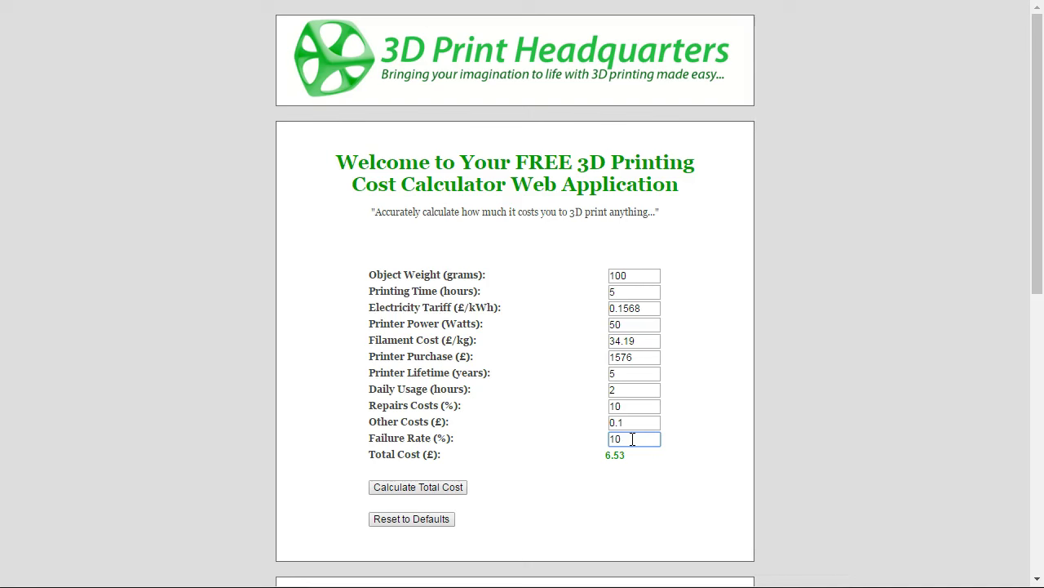
{"action": "left_click", "coordinate": [626, 432]}
{"action": "left_click", "coordinate": [633, 439]}
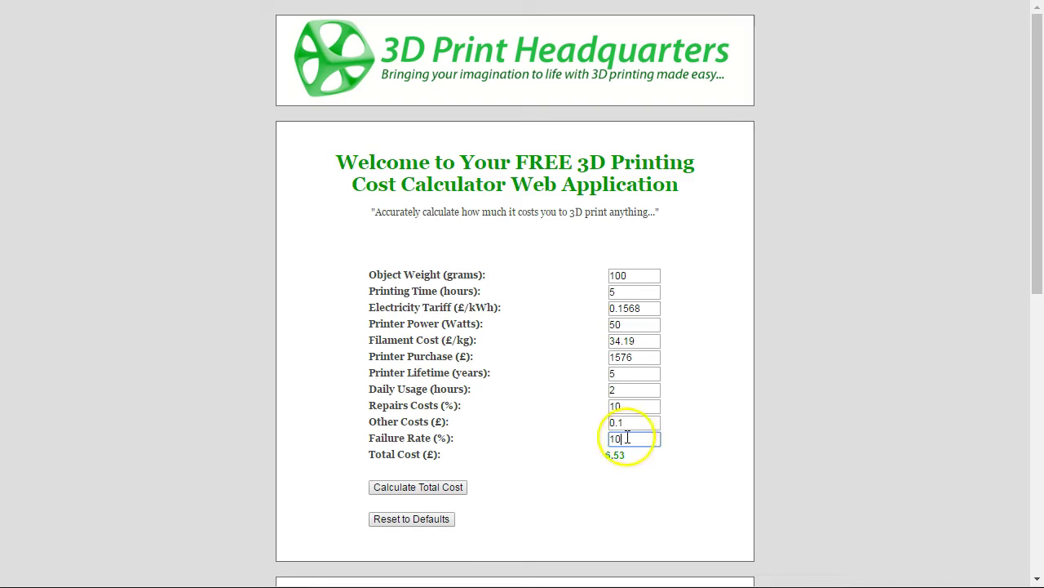
{"action": "left_click", "coordinate": [630, 434]}
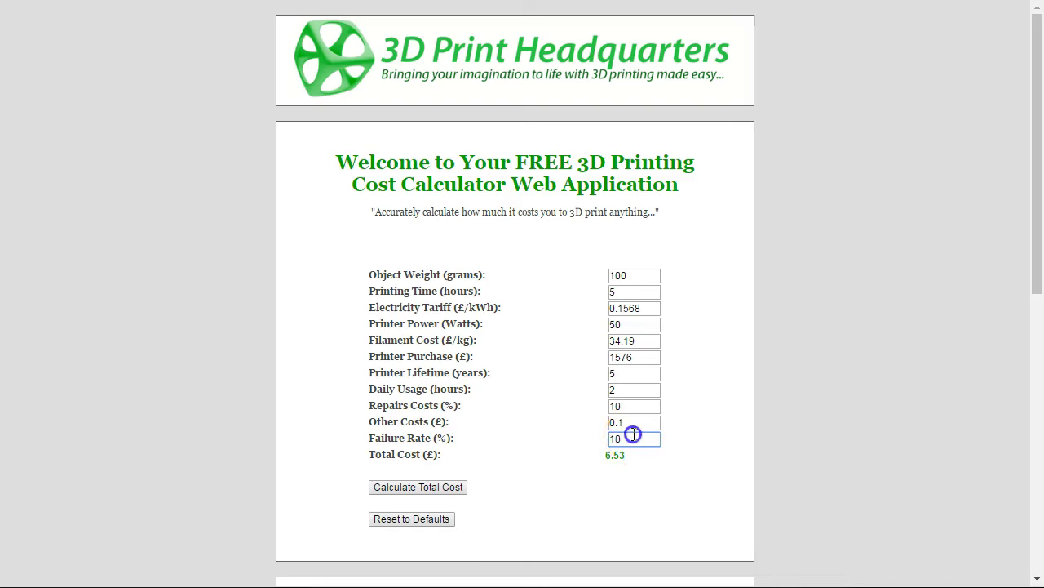
{"action": "key", "text": "BackSpace"}
{"action": "key", "text": "BackSpace"}
{"action": "left_click", "coordinate": [416, 490]}
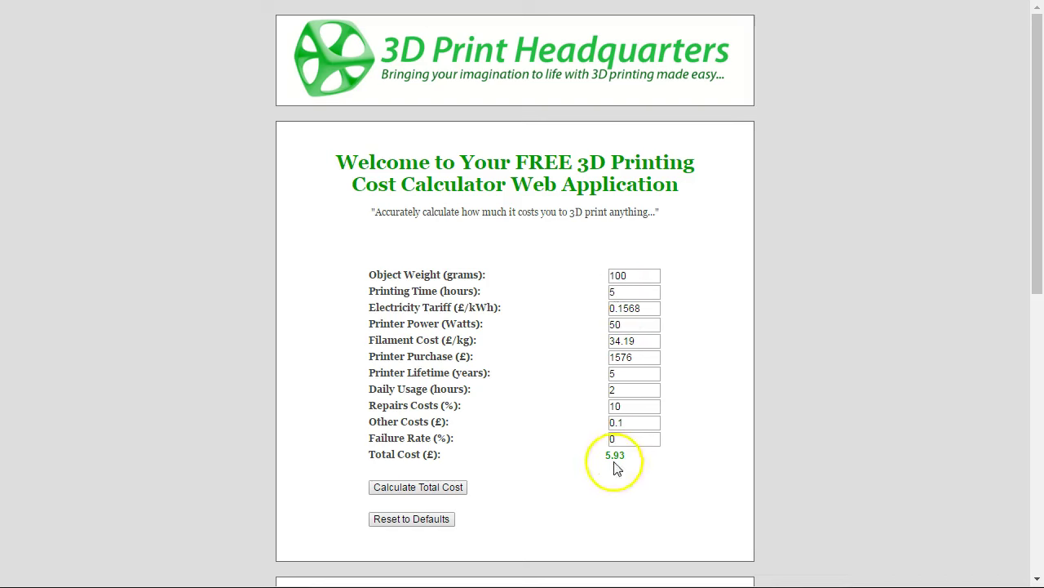
Step: Set the failure rate to 10% and calculate the total cost
{"action": "double_click", "coordinate": [609, 438]}
{"action": "type", "text": "10"}
{"action": "left_click", "coordinate": [441, 494]}
Step: Set the failure rate to 100% and calculate the total cost
{"action": "left_click_drag", "start_coordinate": [629, 440], "coordinate": [609, 442]}
{"action": "double_click", "coordinate": [630, 437]}
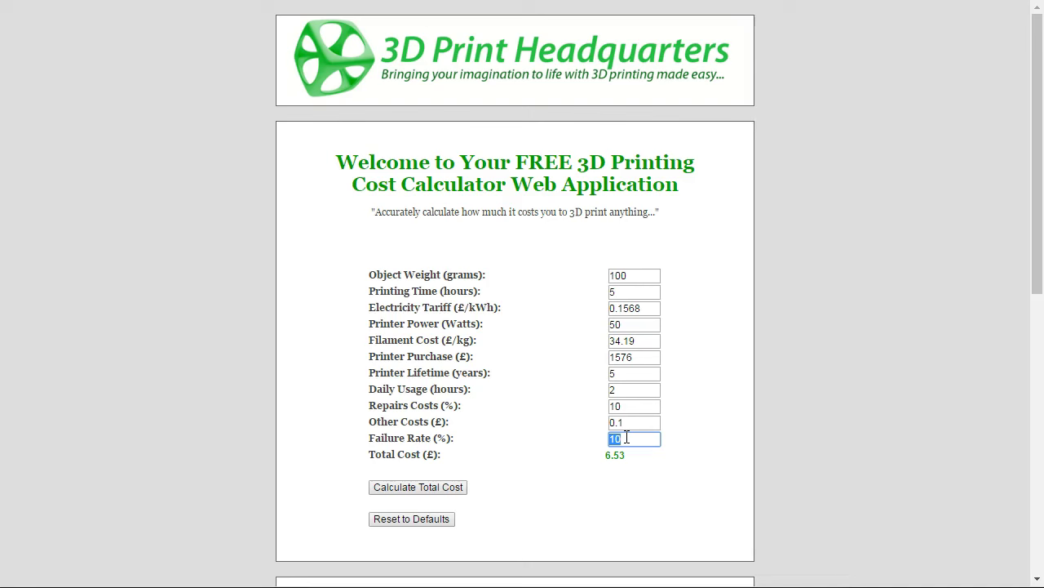
{"action": "double_click", "coordinate": [618, 438]}
{"action": "left_click", "coordinate": [627, 439]}
{"action": "type", "text": "0"}
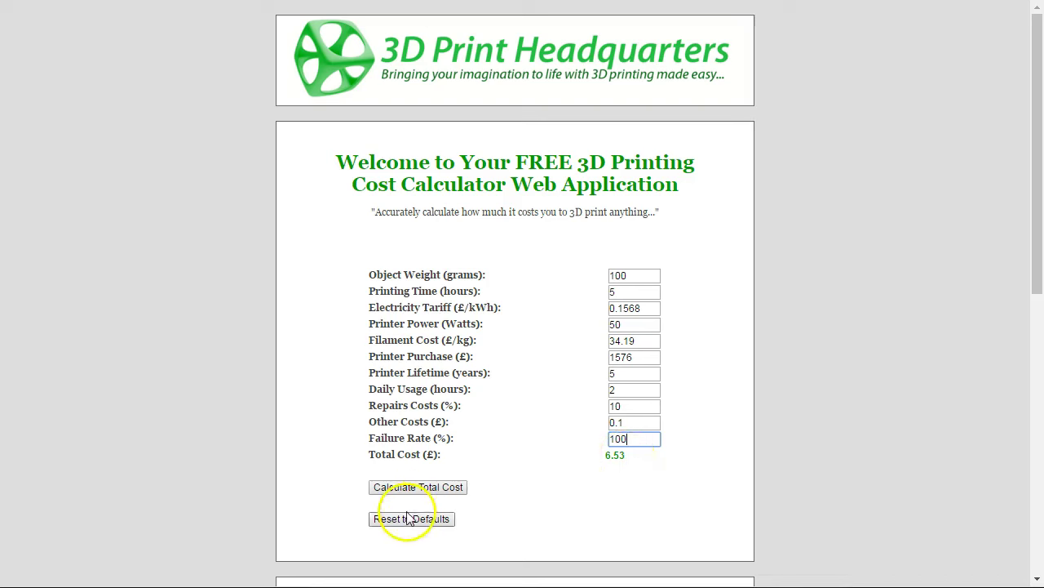
{"action": "left_click", "coordinate": [421, 486]}
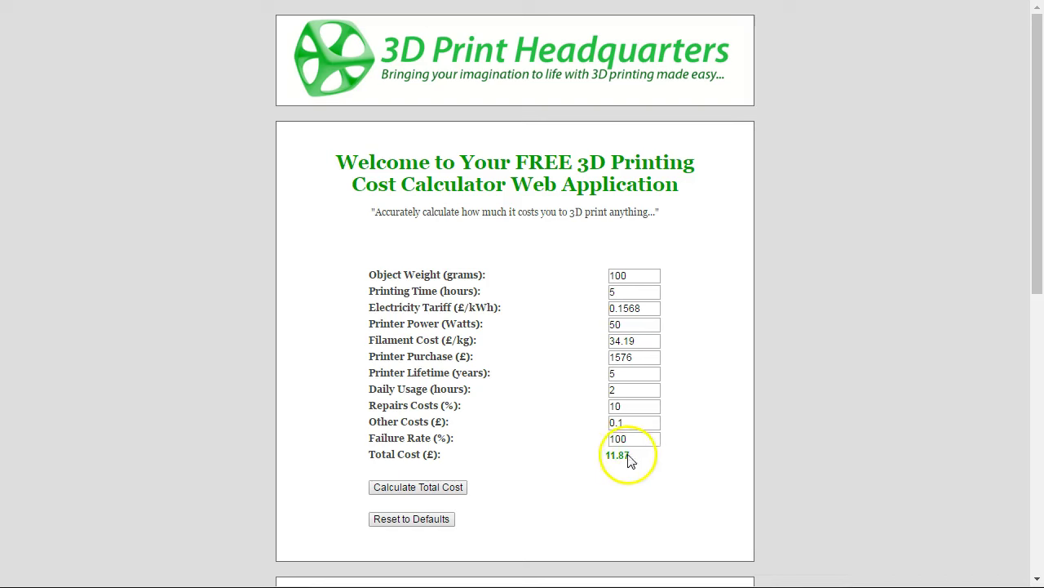
Step: Return the failure rate to 10% and recalculate the total cost
{"action": "left_click_drag", "start_coordinate": [629, 439], "coordinate": [605, 440]}
{"action": "left_click_drag", "start_coordinate": [631, 440], "coordinate": [603, 441]}
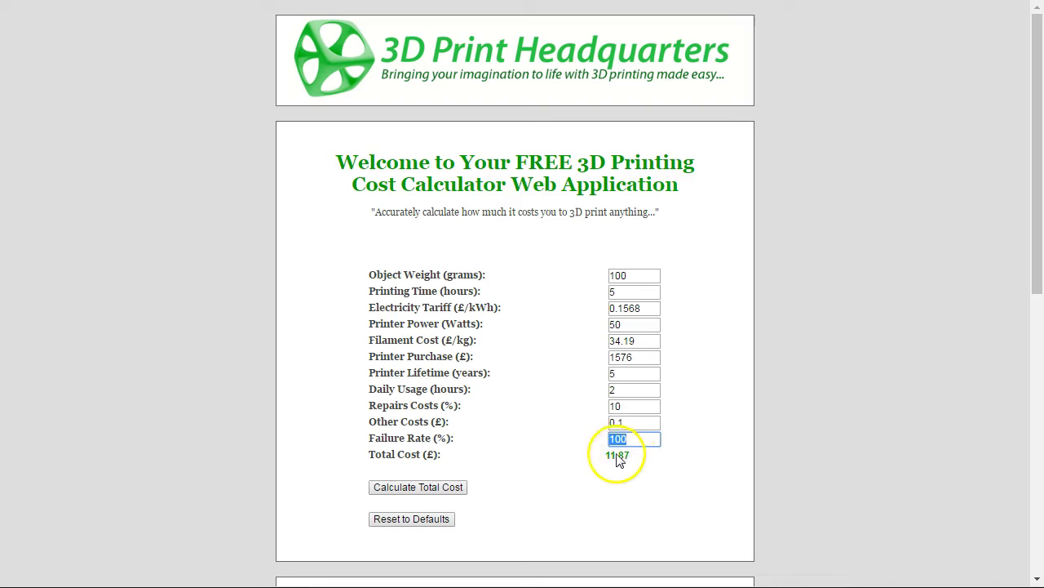
{"action": "double_click", "coordinate": [629, 437]}
{"action": "left_click", "coordinate": [633, 436]}
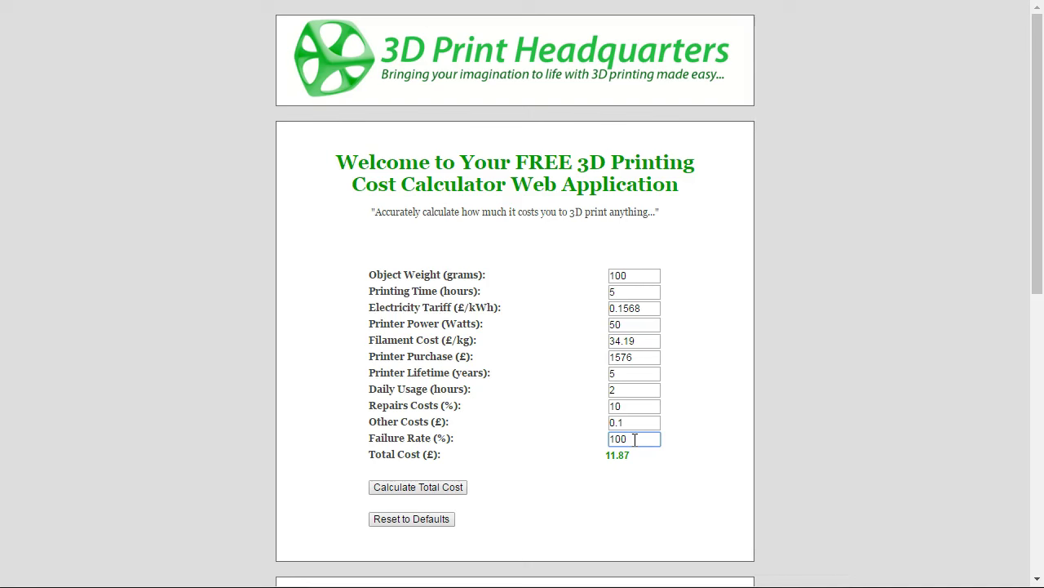
{"action": "key", "text": "BackSpace"}
{"action": "left_click", "coordinate": [515, 483]}
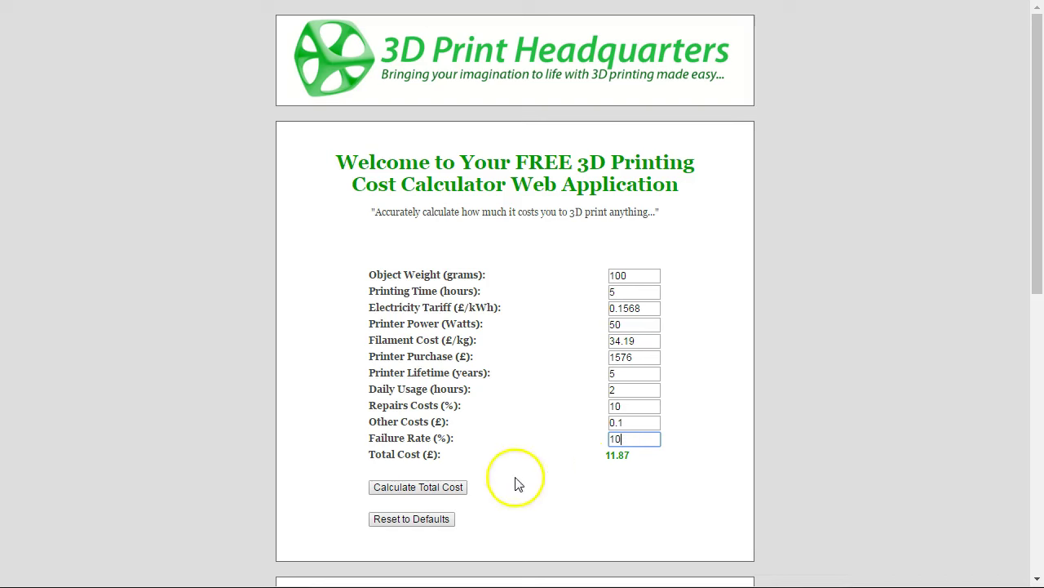
{"action": "left_click", "coordinate": [622, 439]}
{"action": "left_click", "coordinate": [419, 493]}
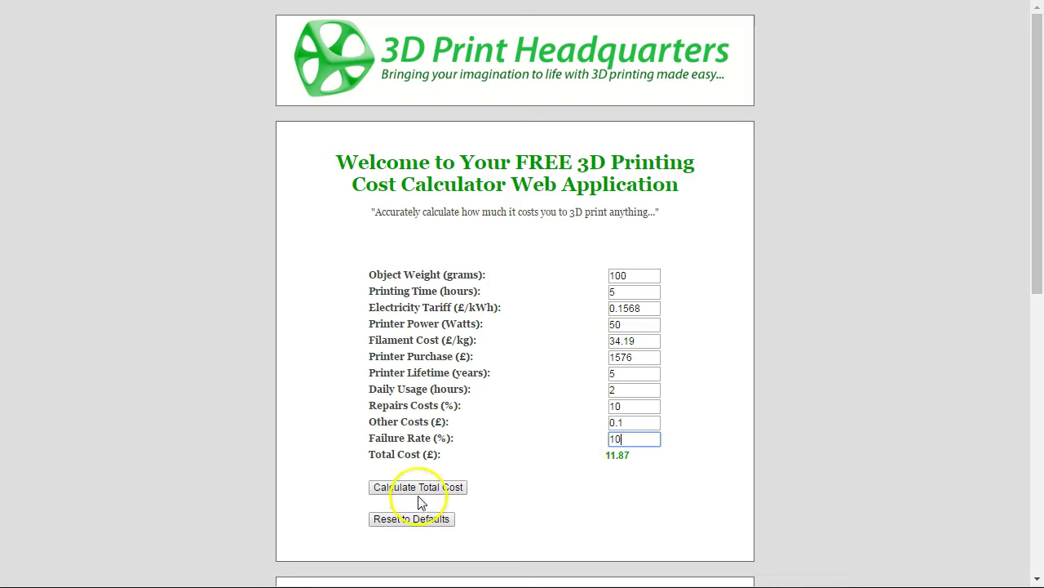
{"action": "left_click", "coordinate": [416, 490]}
{"action": "left_click", "coordinate": [424, 488]}
Step: Raise the failure rate to 100% again and recalculate the total cost
{"action": "left_click", "coordinate": [621, 439]}
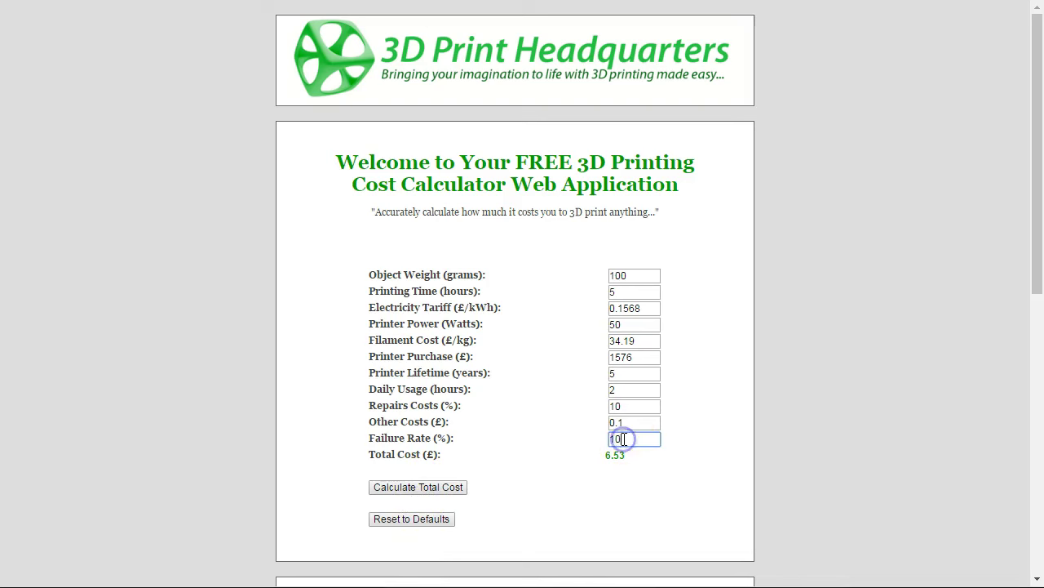
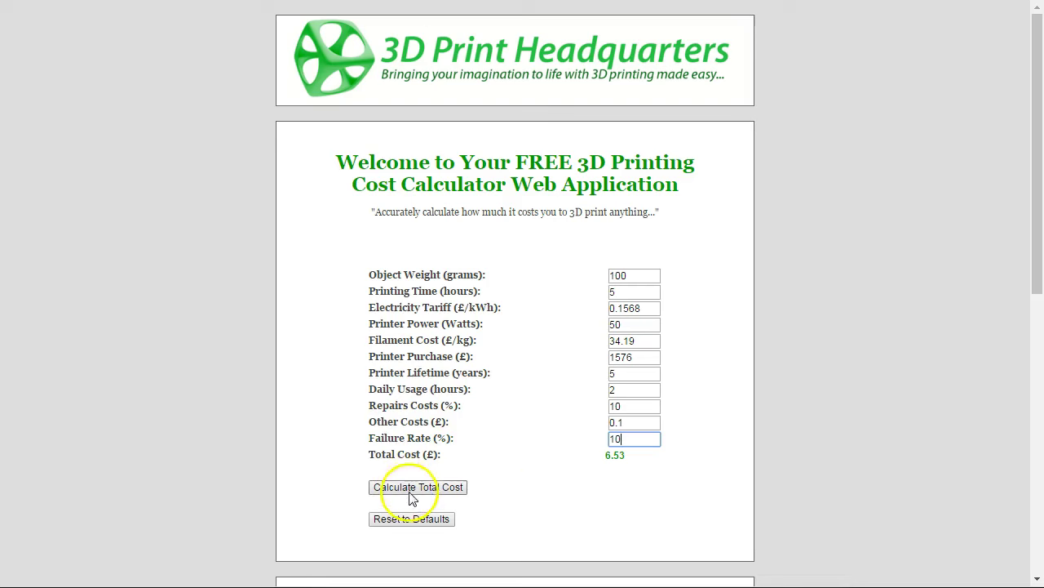
{"action": "left_click", "coordinate": [445, 488]}
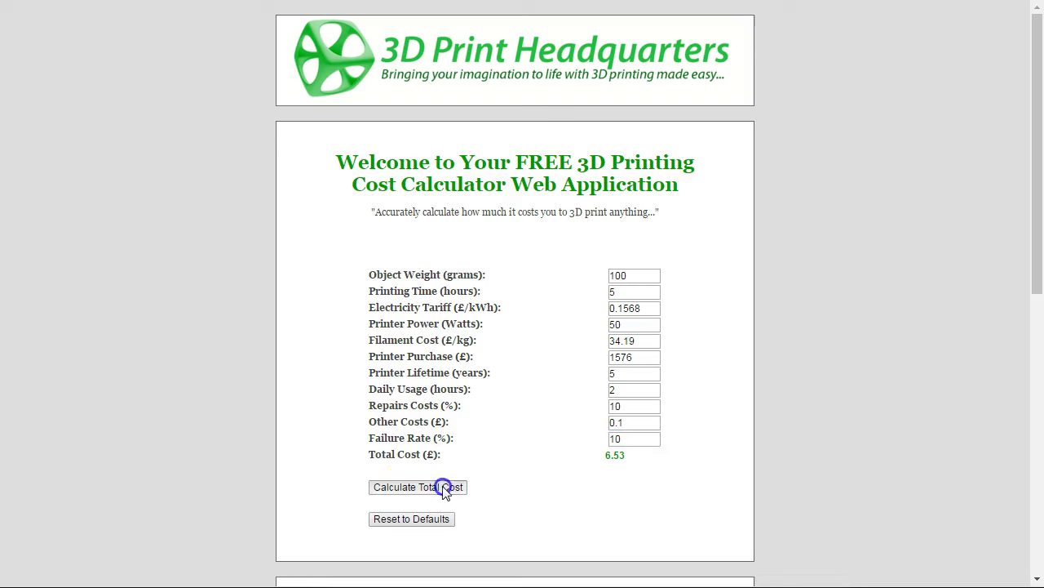
{"action": "left_click", "coordinate": [625, 439]}
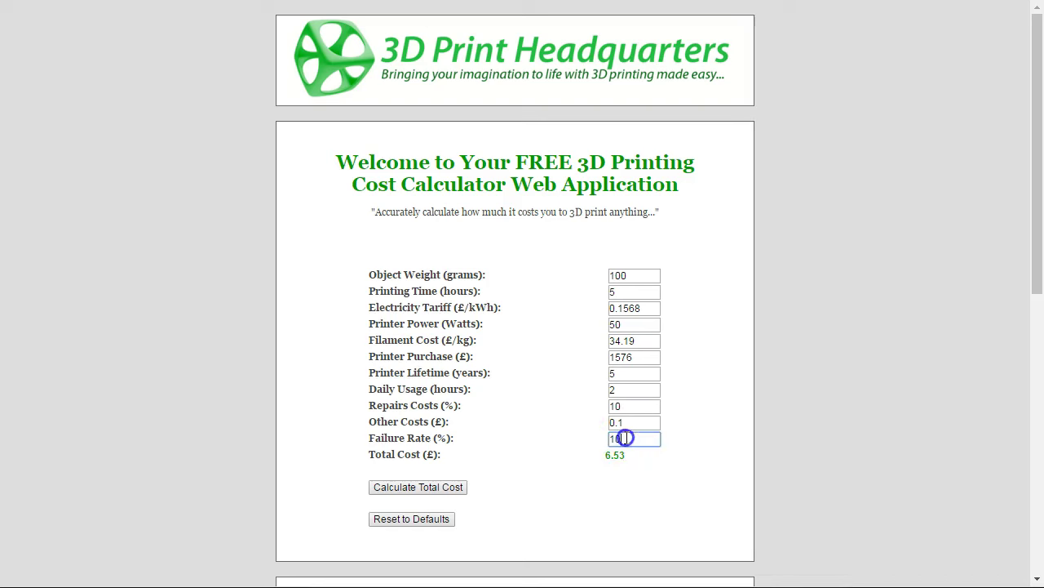
{"action": "type", "text": "0"}
{"action": "left_click", "coordinate": [437, 485]}
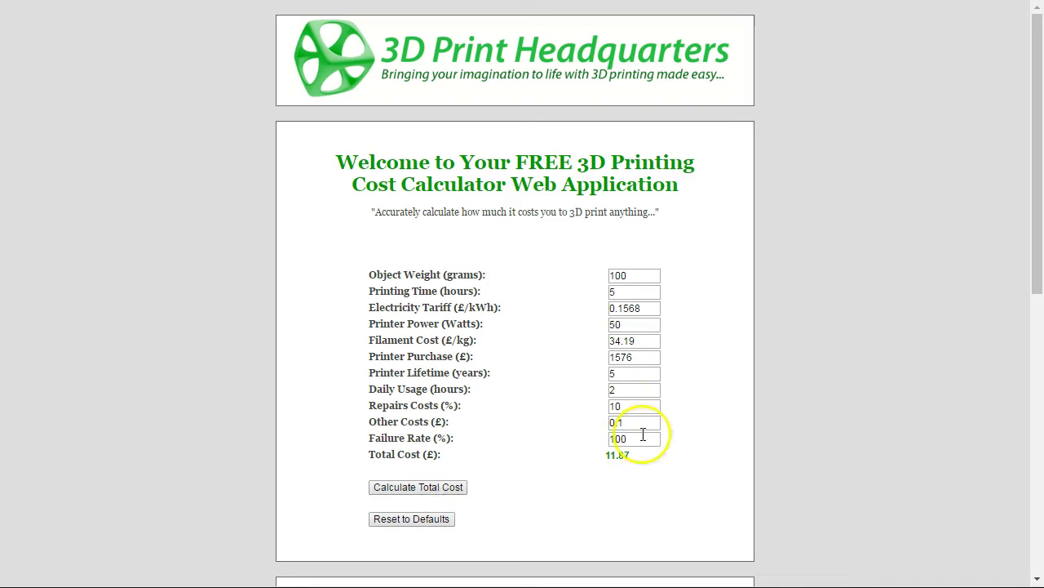
Step: Restore the failure rate to 10% and update the total cost
{"action": "left_click", "coordinate": [640, 439]}
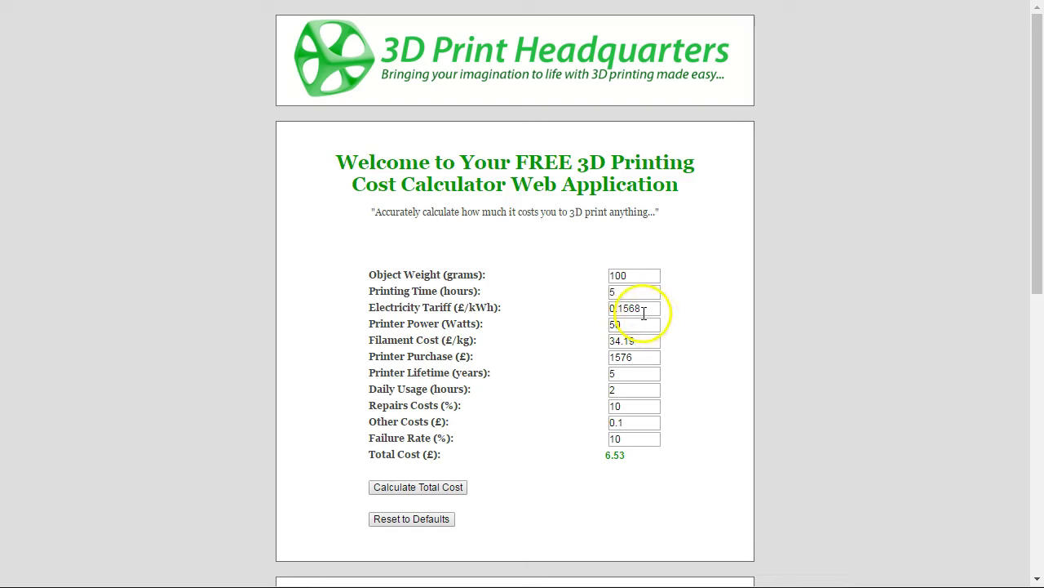
Step: Set the electricity tariff to £564 per kWh
{"action": "left_click_drag", "start_coordinate": [658, 307], "coordinate": [598, 308]}
{"action": "type", "text": "564"}
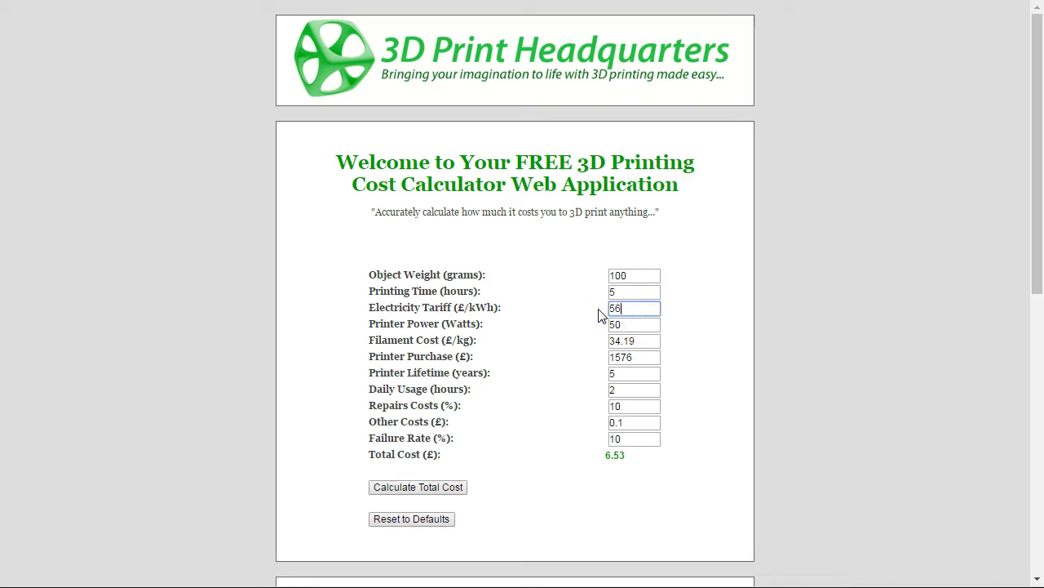
{"action": "left_click", "coordinate": [620, 324]}
{"action": "left_click", "coordinate": [633, 307]}
Step: Set the printer purchase cost to £24 and the repairs costs to 13%, and calculate the total cost
{"action": "left_click_drag", "start_coordinate": [653, 357], "coordinate": [593, 361]}
{"action": "left_click", "coordinate": [617, 372]}
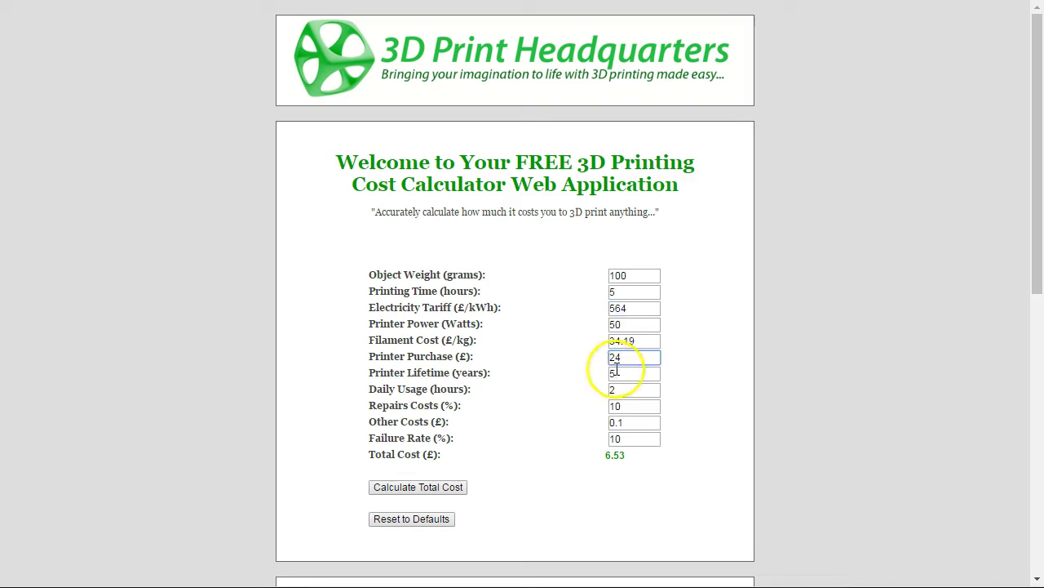
{"action": "left_click_drag", "start_coordinate": [627, 406], "coordinate": [601, 408]}
{"action": "left_click", "coordinate": [625, 422]}
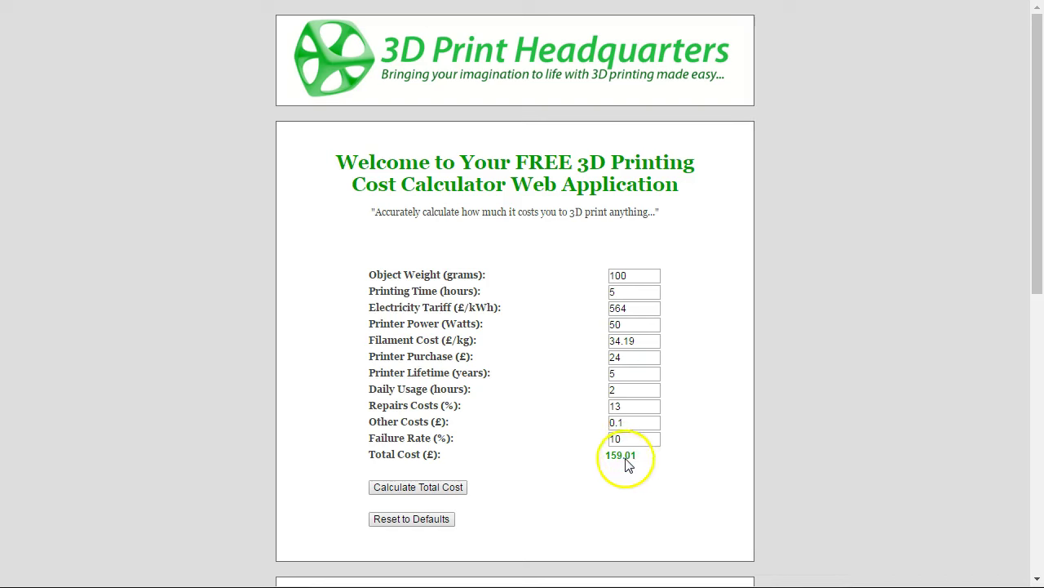
Step: Reset the calculator to its defaults and recalculate the total cost with an electricity tariff of £0.2568 per kWh
{"action": "left_click", "coordinate": [433, 527]}
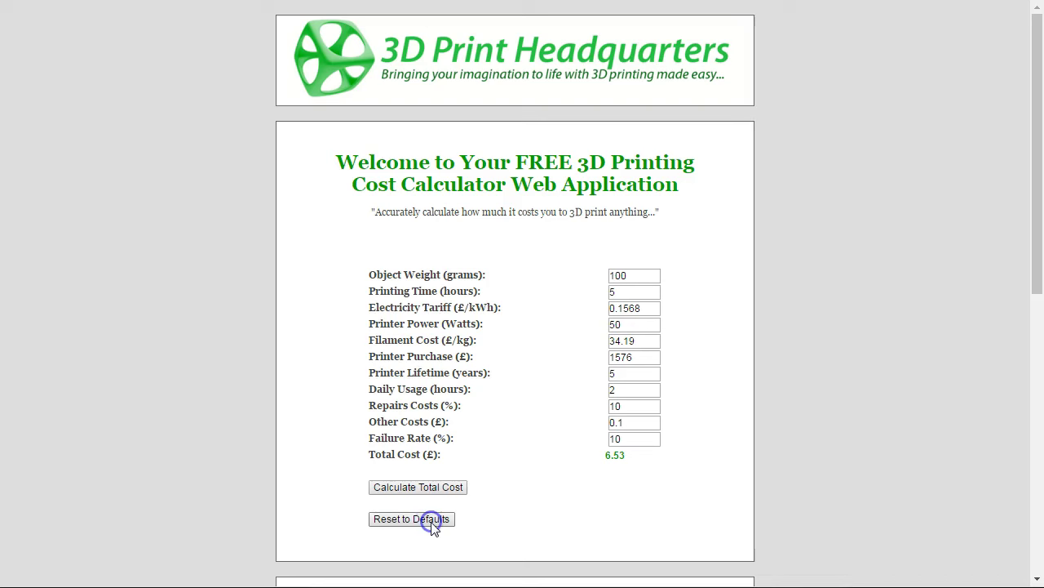
{"action": "left_click", "coordinate": [625, 308]}
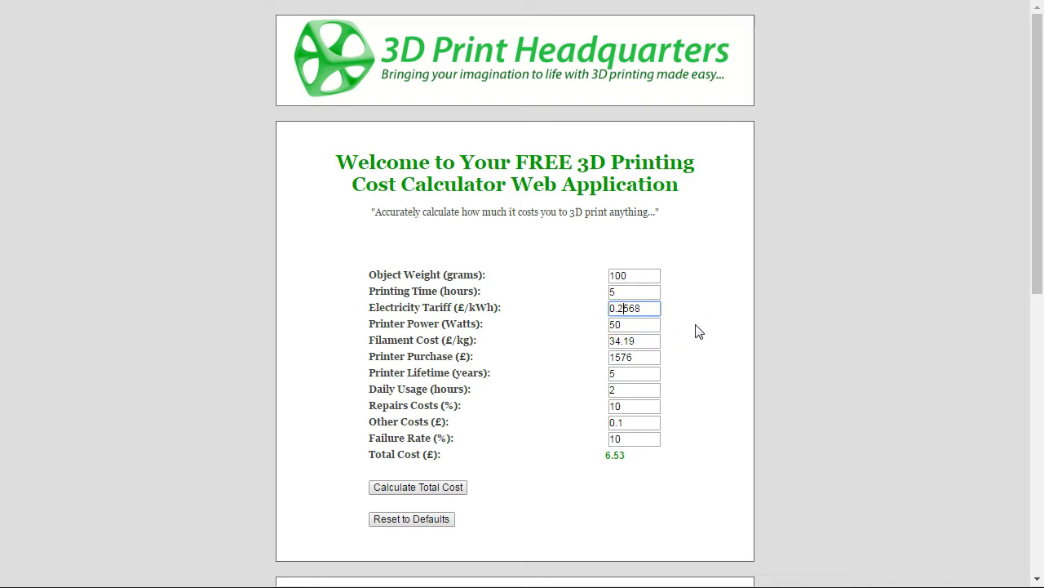
{"action": "double_click", "coordinate": [617, 324]}
{"action": "double_click", "coordinate": [649, 313]}
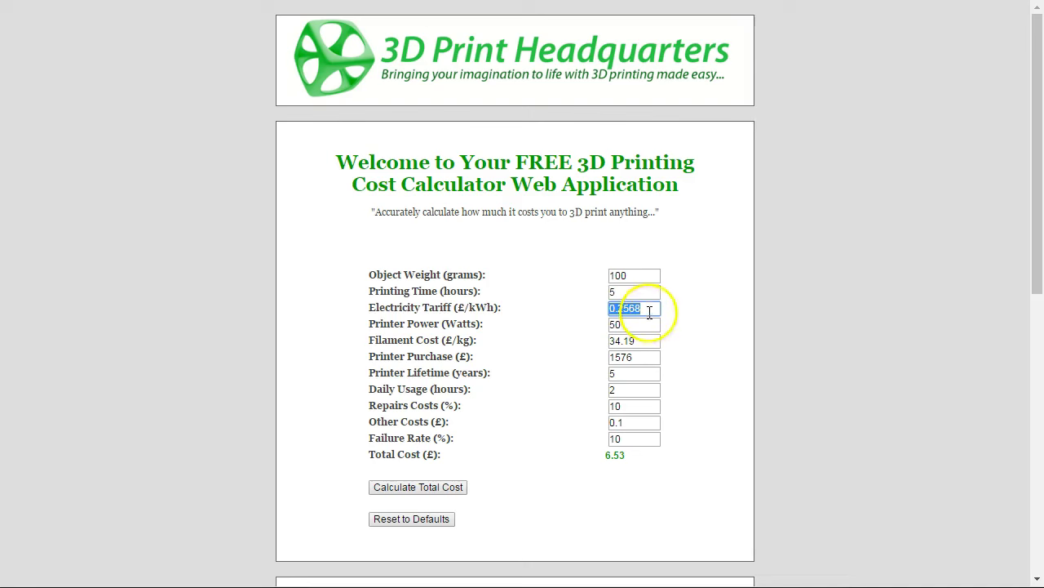
{"action": "left_click", "coordinate": [429, 494]}
Step: Set the electricity tariff to £0.4444 per kWh and update the total cost
{"action": "left_click", "coordinate": [642, 309]}
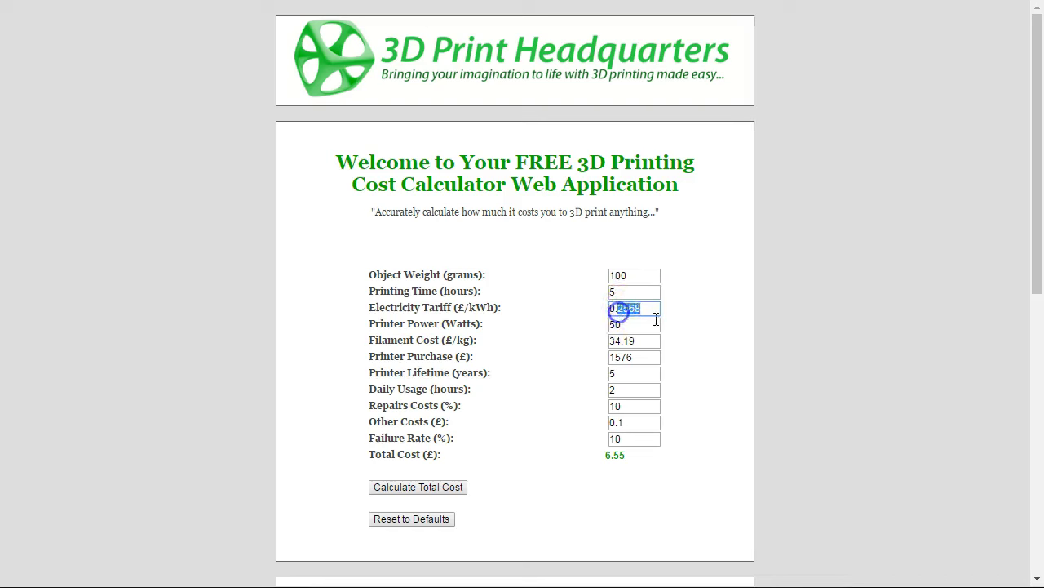
{"action": "type", "text": "4444"}
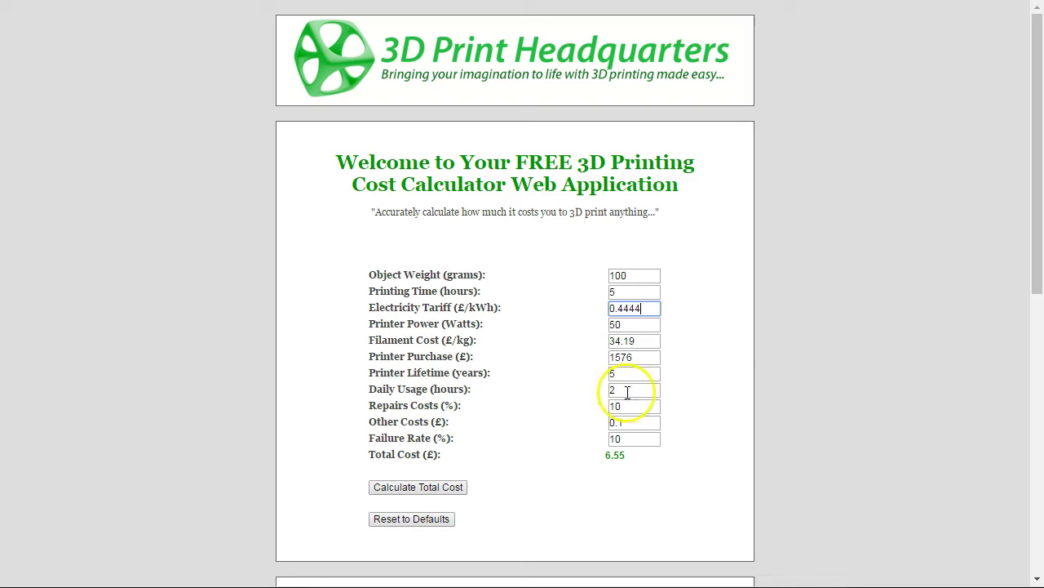
{"action": "left_click", "coordinate": [441, 490]}
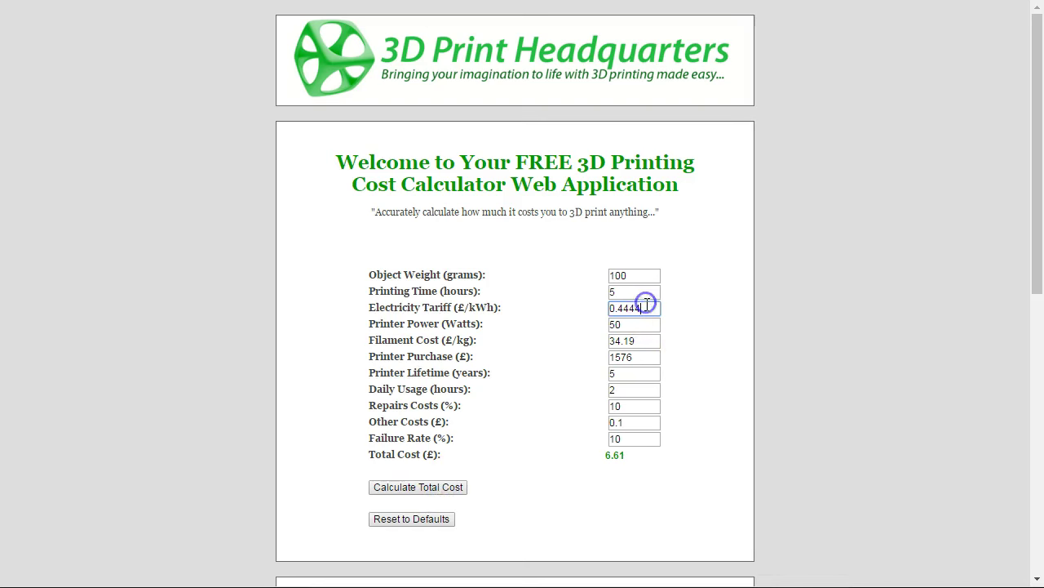
{"action": "left_click", "coordinate": [440, 492]}
{"action": "left_click", "coordinate": [638, 310]}
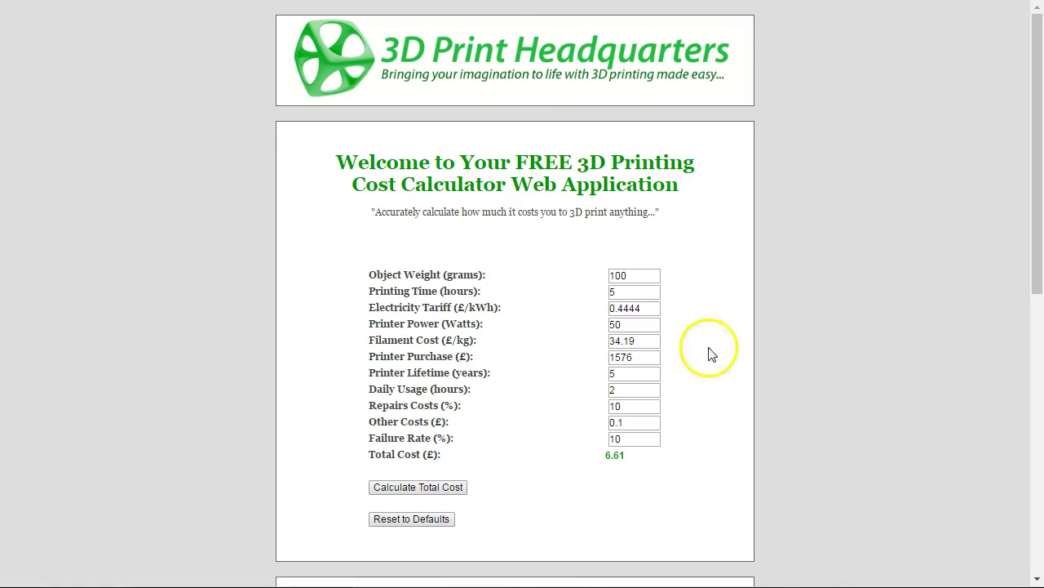
{"action": "left_click_drag", "start_coordinate": [647, 308], "coordinate": [592, 311]}
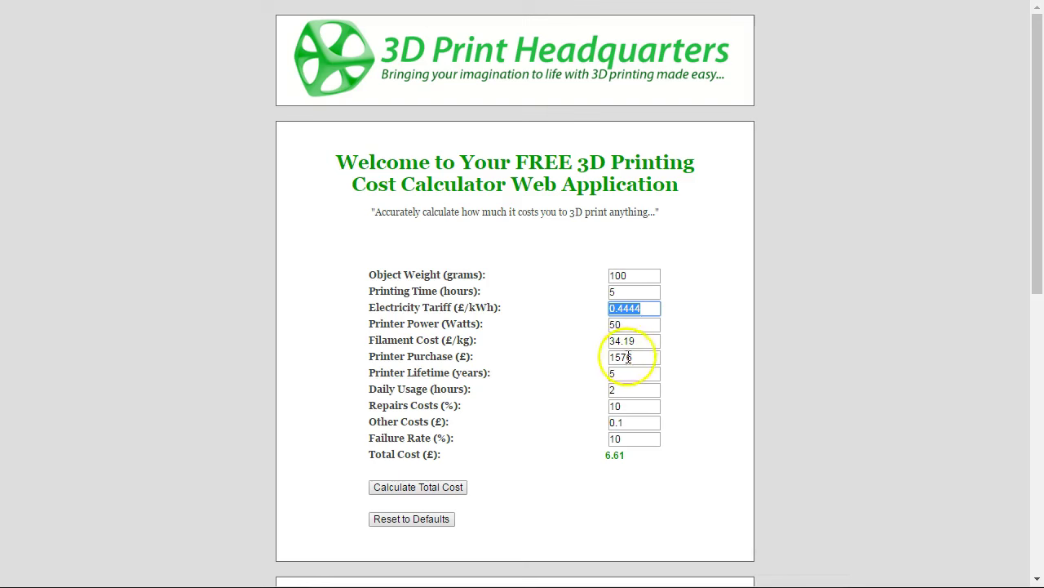
{"action": "left_click", "coordinate": [632, 357]}
Step: Open the 3D Printing Costs Blog Post linked in the Help and Improvements section below the calculator
{"action": "scroll", "coordinate": [606, 400], "scroll_direction": "down", "scroll_amount": 6}
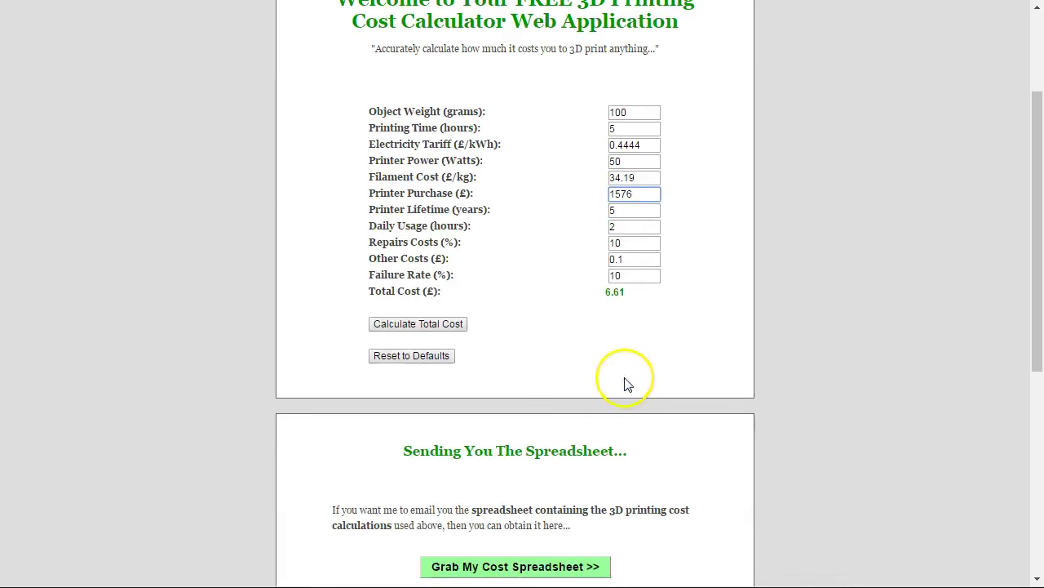
{"action": "scroll", "coordinate": [620, 355], "scroll_direction": "up", "scroll_amount": 1}
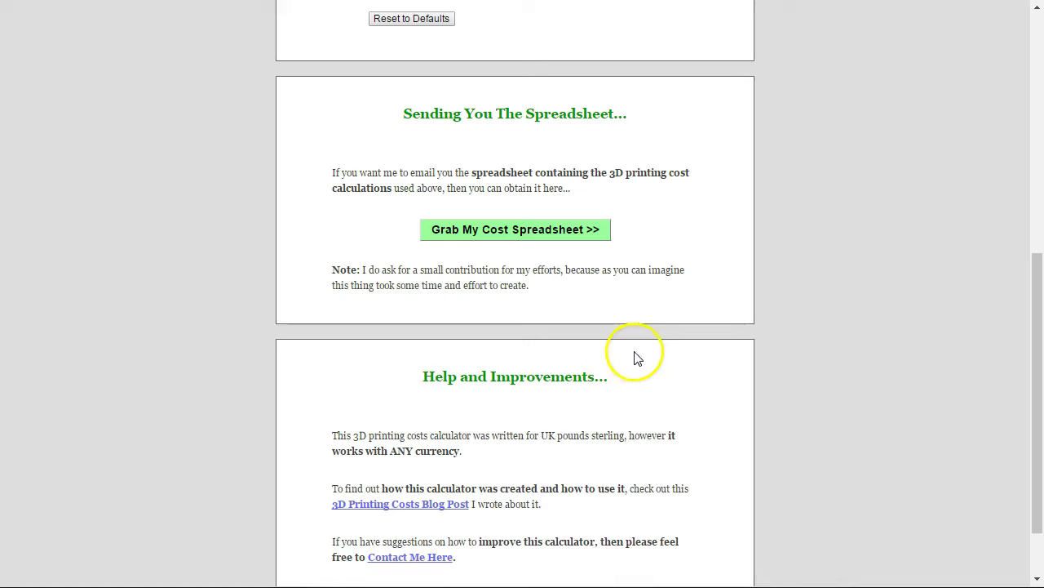
{"action": "scroll", "coordinate": [495, 301], "scroll_direction": "down", "scroll_amount": 1}
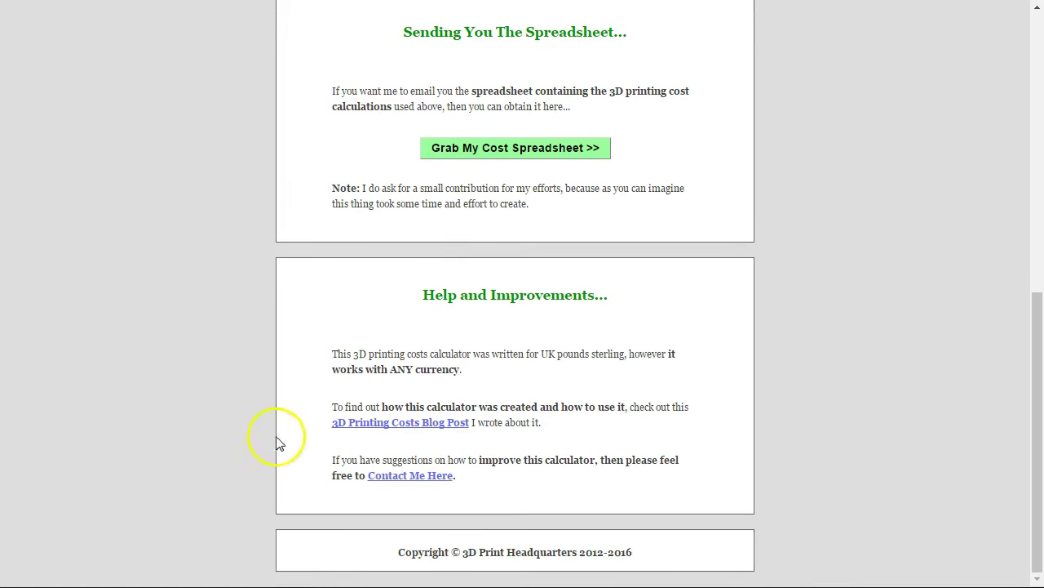
{"action": "left_click", "coordinate": [394, 426]}
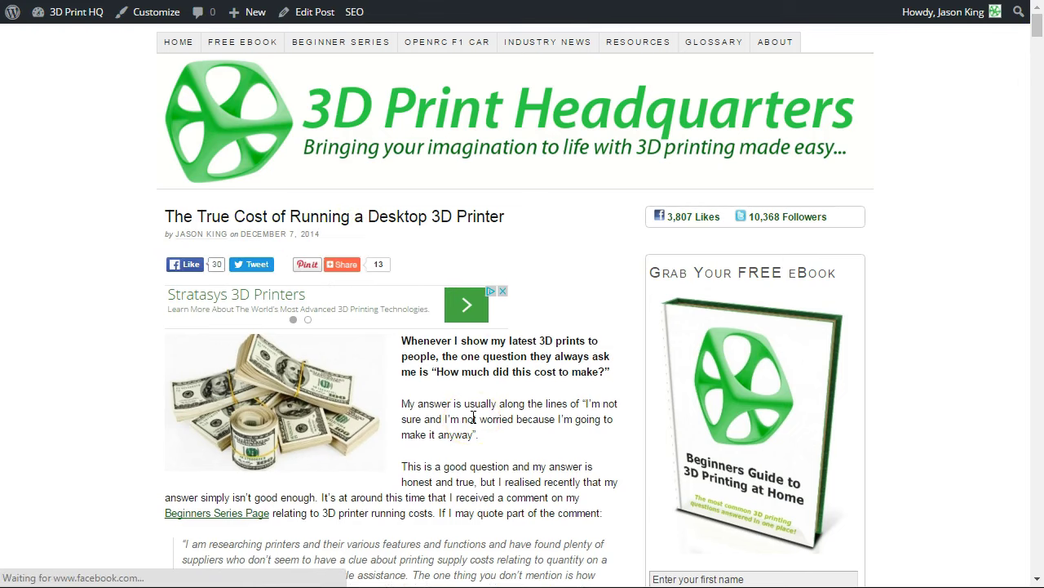
Step: Read through the blog post on desktop 3D printer running costs, from the introduction to the cost breakdown and the calculator notes
{"action": "left_click", "coordinate": [343, 264]}
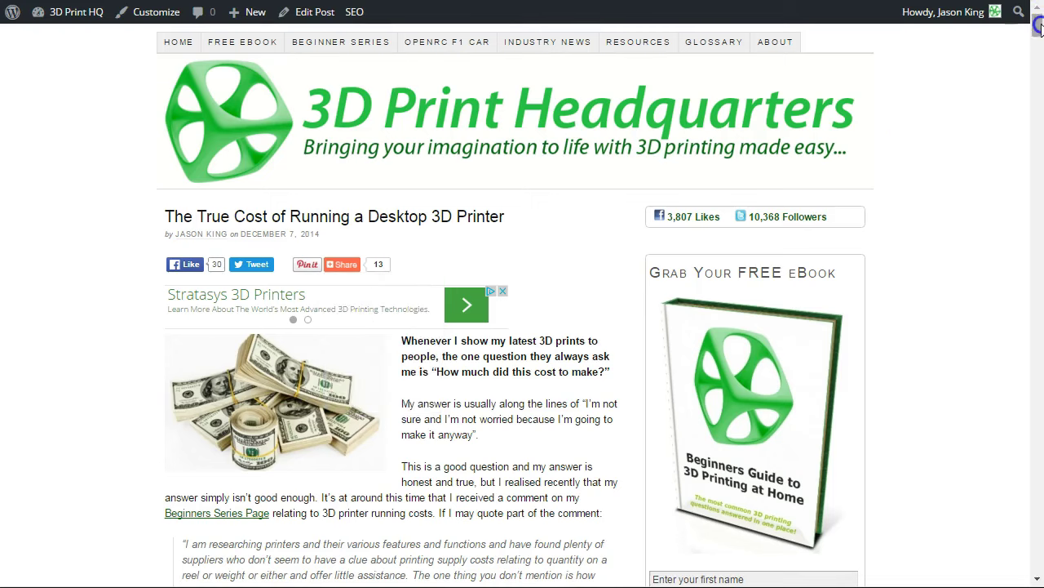
{"action": "left_click", "coordinate": [1037, 67]}
{"action": "left_click_drag", "start_coordinate": [1037, 67], "coordinate": [1035, 181]}
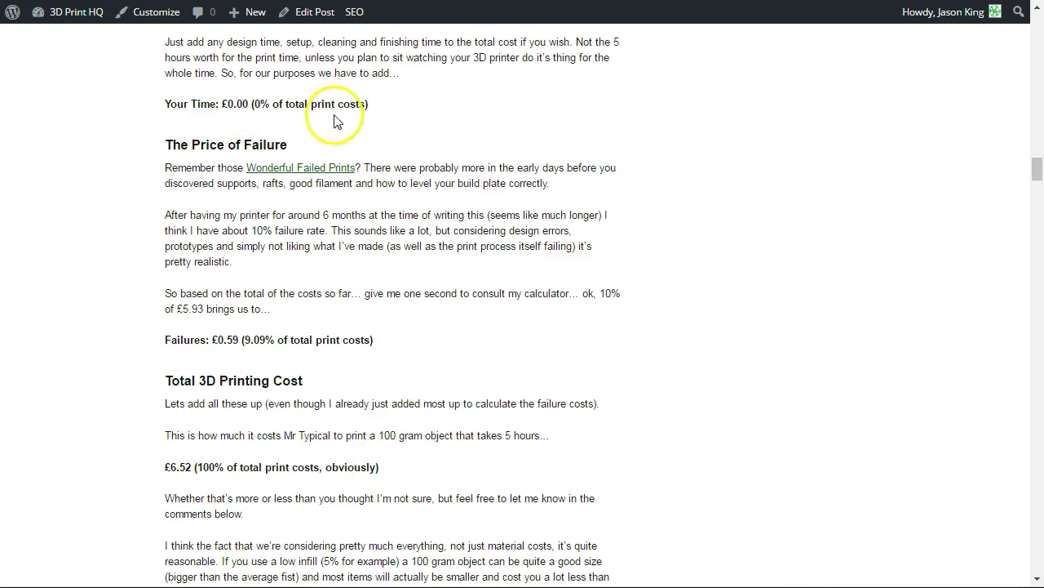
{"action": "left_click_drag", "start_coordinate": [1034, 166], "coordinate": [1038, 208]}
{"action": "scroll", "coordinate": [576, 117], "scroll_direction": "down", "scroll_amount": 13}
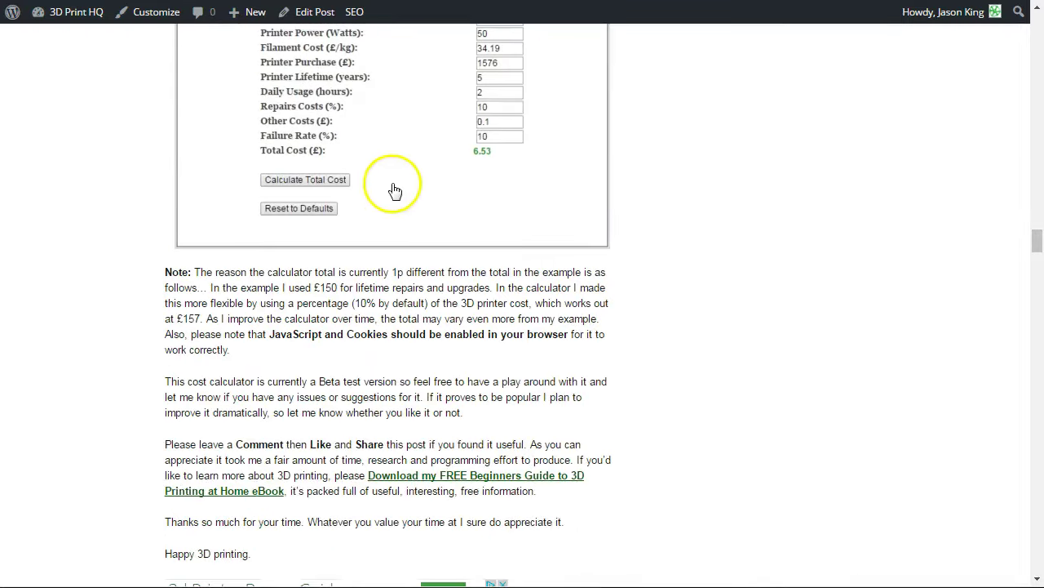
{"action": "scroll", "coordinate": [397, 269], "scroll_direction": "up", "scroll_amount": 2}
{"action": "scroll", "coordinate": [397, 350], "scroll_direction": "down", "scroll_amount": 5}
{"action": "scroll", "coordinate": [432, 391], "scroll_direction": "up", "scroll_amount": 5}
{"action": "scroll", "coordinate": [457, 429], "scroll_direction": "up", "scroll_amount": 10}
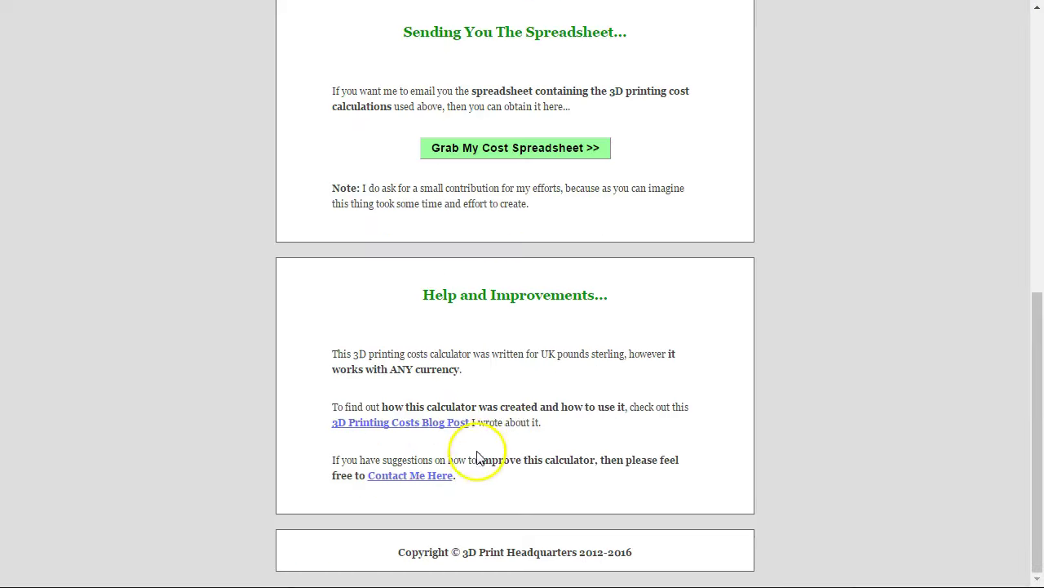
{"action": "left_click", "coordinate": [621, 412]}
{"action": "left_click", "coordinate": [573, 416]}
{"action": "left_click", "coordinate": [539, 393]}
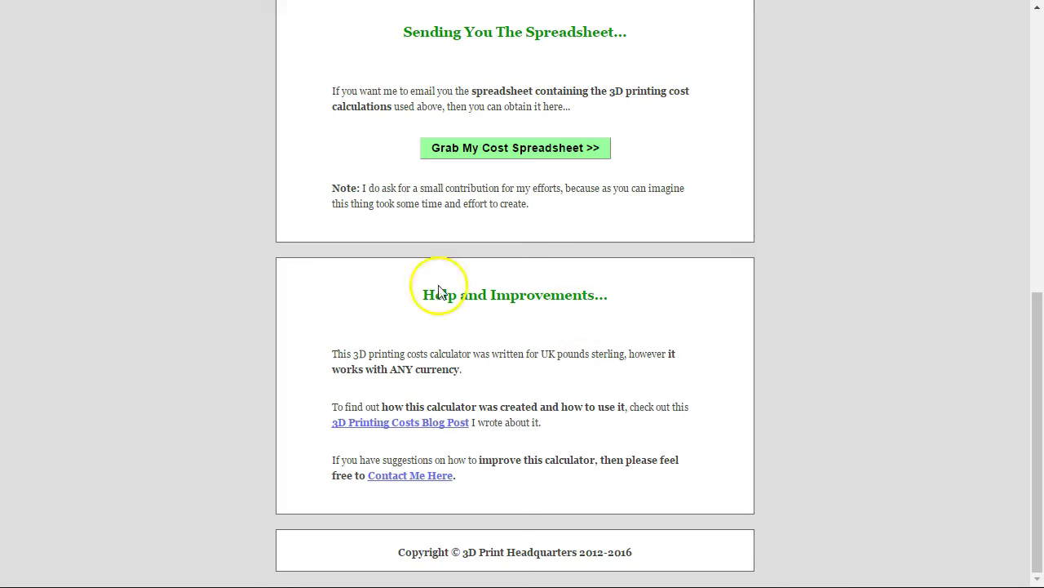
{"action": "scroll", "coordinate": [655, 412], "scroll_direction": "up", "scroll_amount": 8}
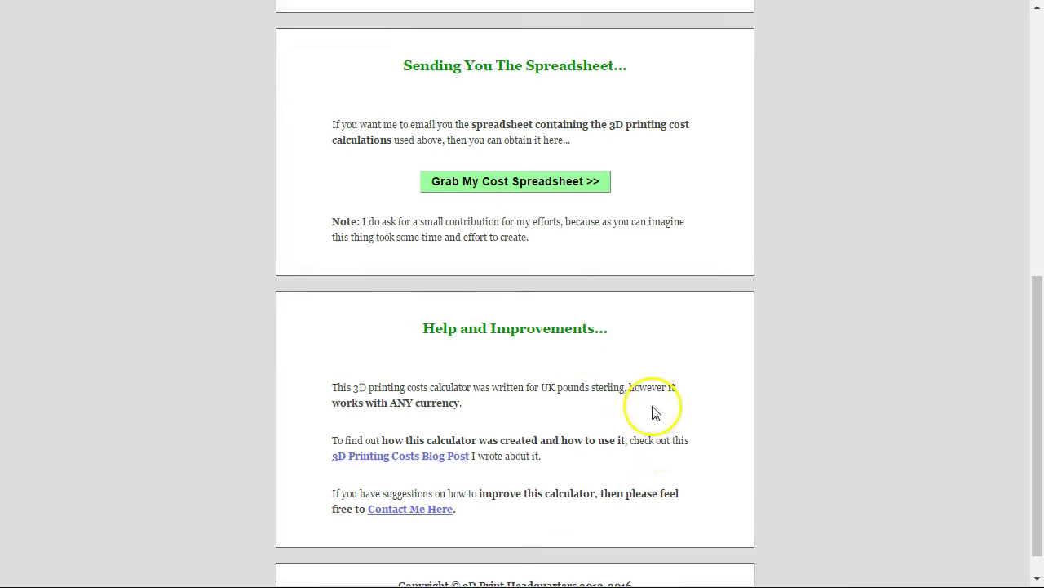